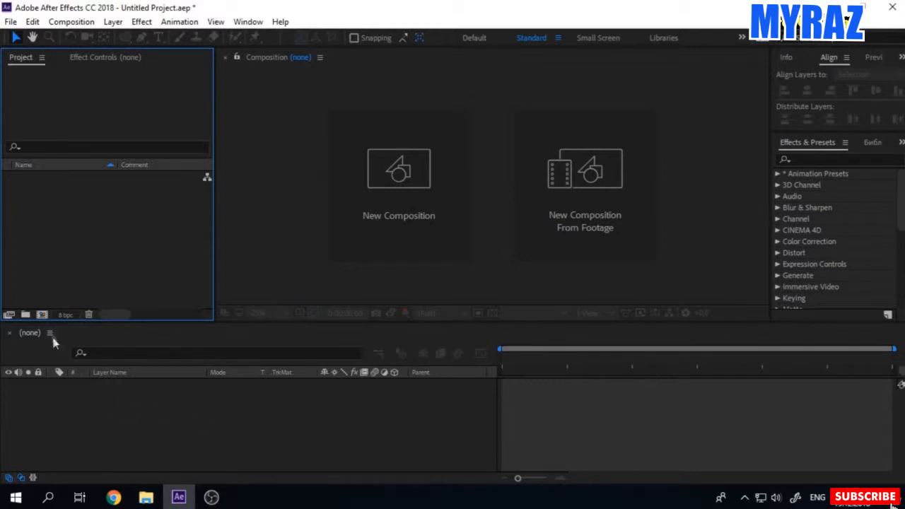
# Step: Create a 1920 x 1080 composition named "line" at 25 fps with a 3-second duration
pyautogui.click(42, 314)
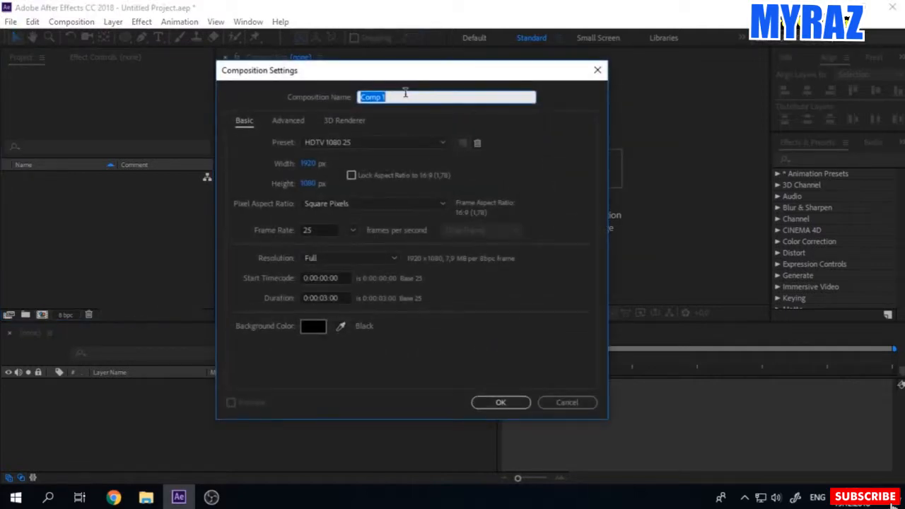
pyautogui.write('li')
pyautogui.click(320, 298)
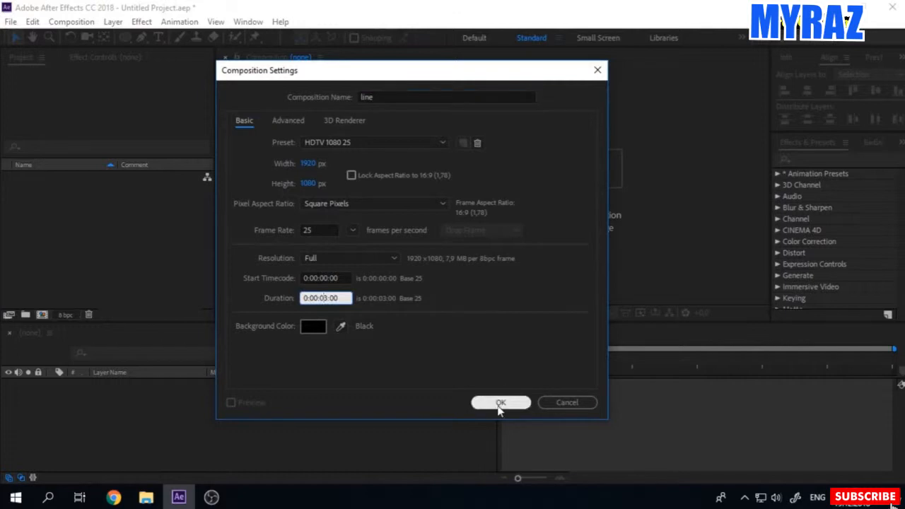
pyautogui.click(499, 404)
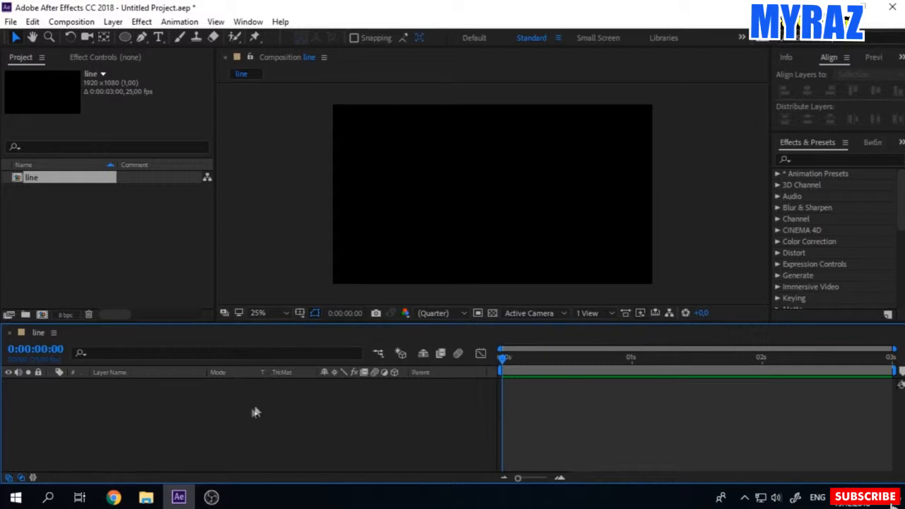
# Step: Draw a straight horizontal line across the middle of the composition with the Pen tool, using a green 20 px stroke
pyautogui.rightClick(142, 406)
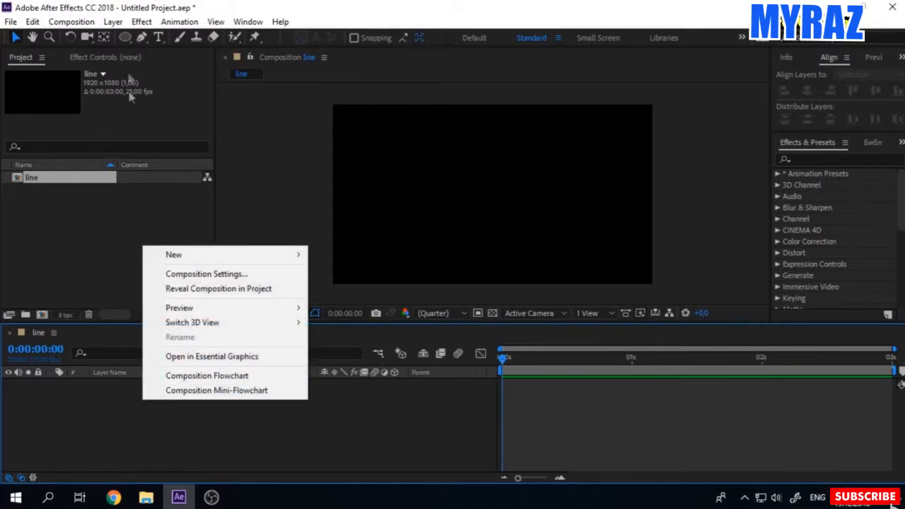
pyautogui.click(141, 39)
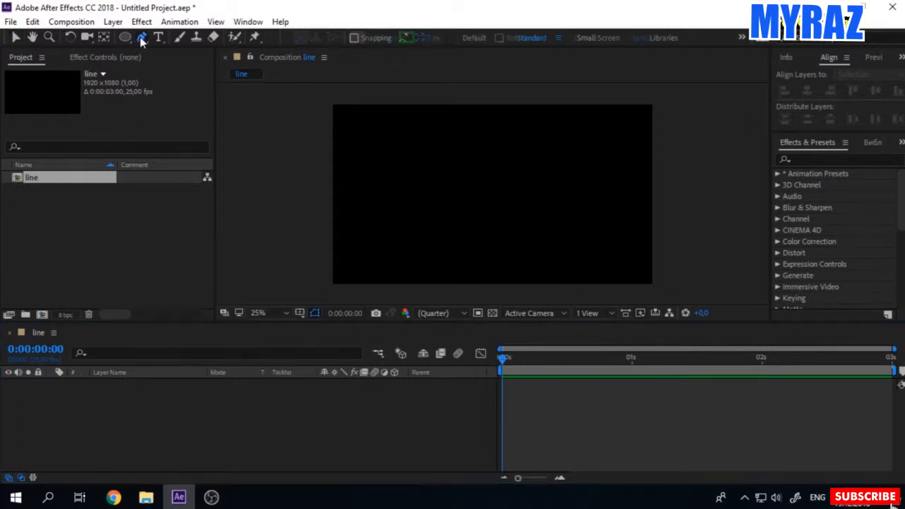
pyautogui.click(365, 189)
pyautogui.click(613, 189)
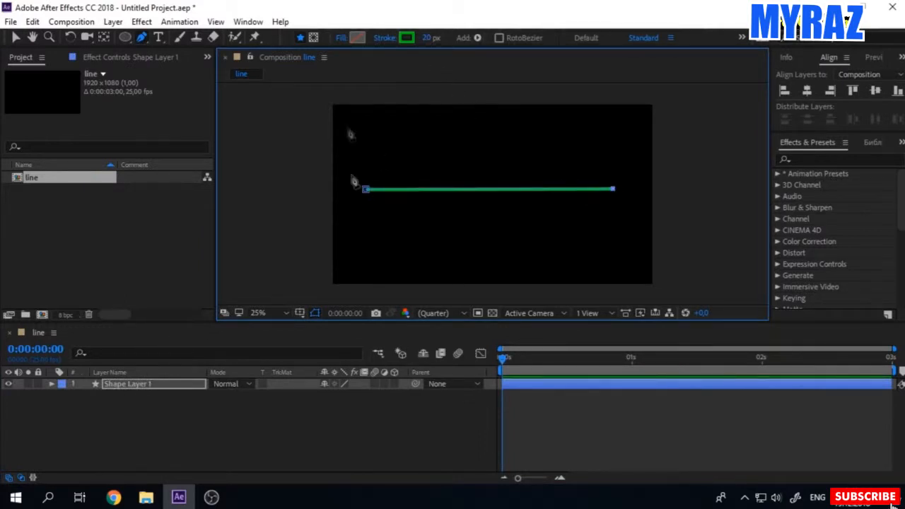
# Step: Add a Zig Zag operator to the contents of the line's shape layer
pyautogui.click(51, 384)
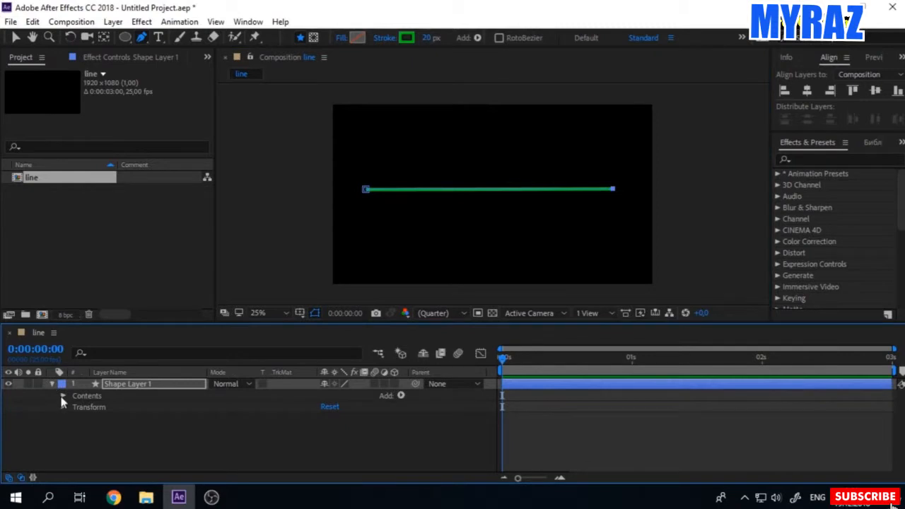
pyautogui.click(62, 397)
pyautogui.click(400, 396)
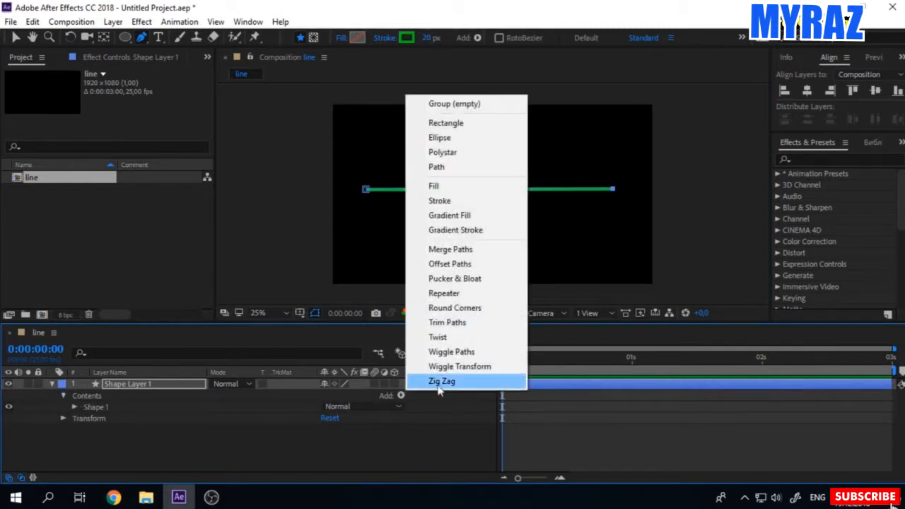
pyautogui.click(441, 382)
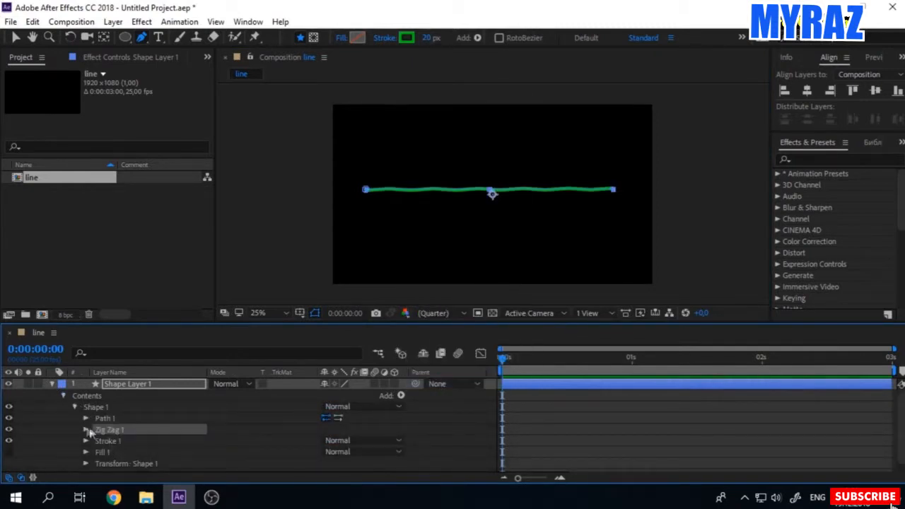
# Step: Set the Zig Zag to 5 ridges per segment, a size of about 101 and Smooth points
pyautogui.click(86, 430)
pyautogui.click(327, 452)
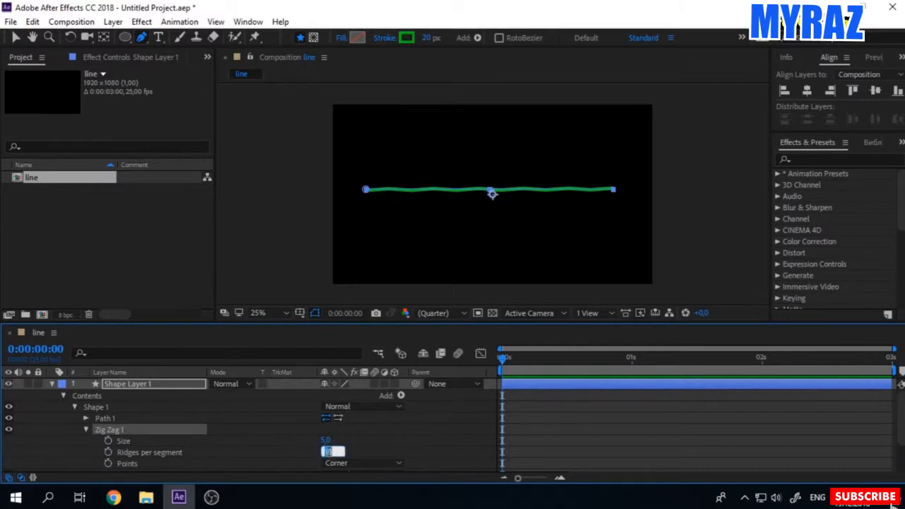
pyautogui.write('5')
pyautogui.press('Return')
pyautogui.moveTo(326, 440); pyautogui.dragTo(392, 442)
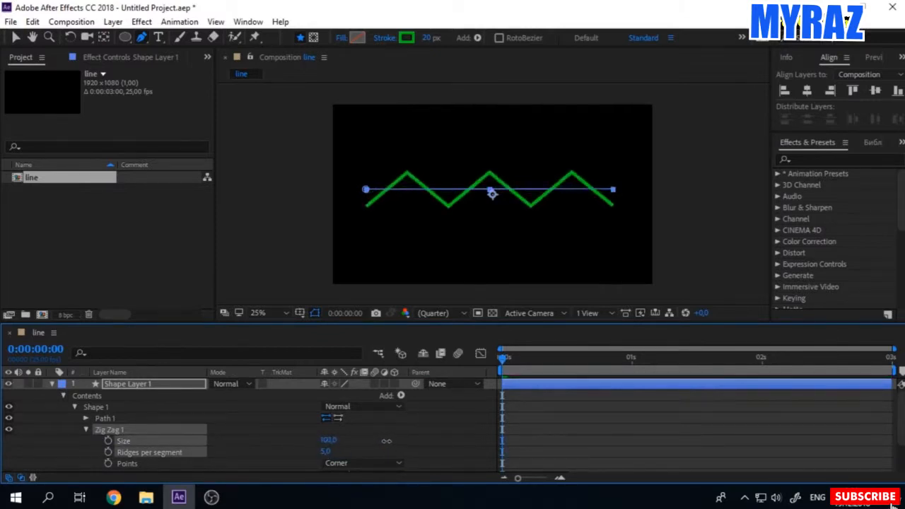
pyautogui.click(350, 463)
pyautogui.click(354, 449)
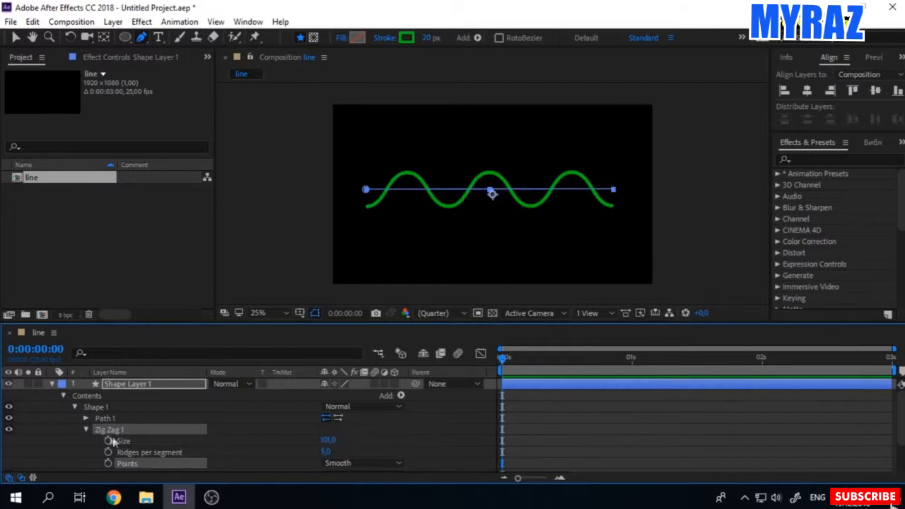
# Step: Change the wave stroke's line cap to Round Cap
pyautogui.press('.')
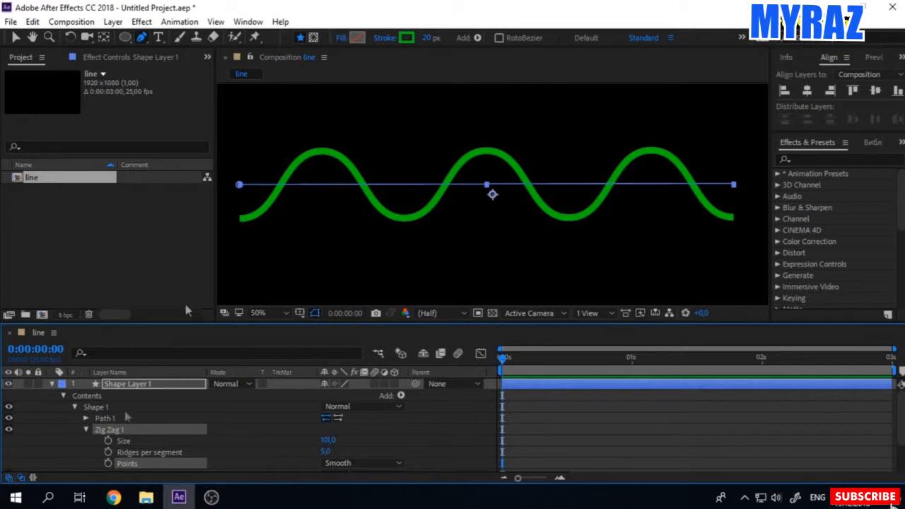
pyautogui.click(87, 430)
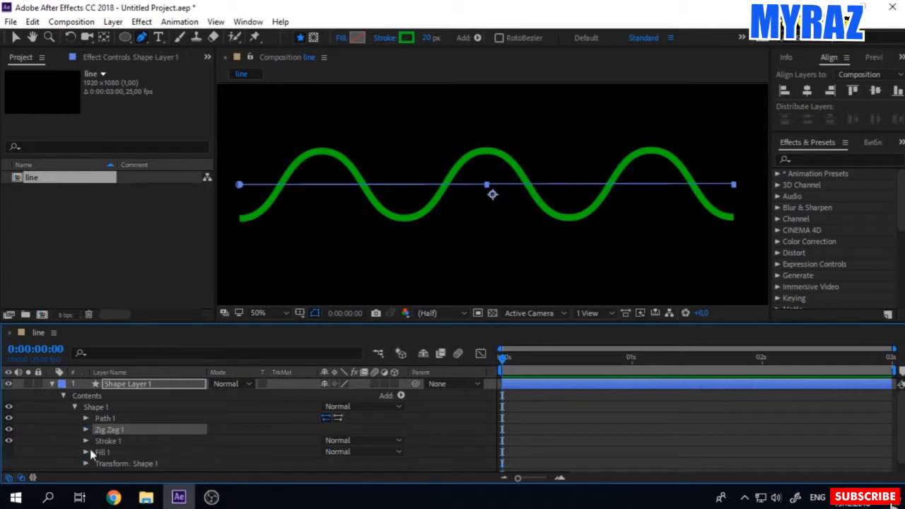
pyautogui.click(86, 440)
pyautogui.click(346, 440)
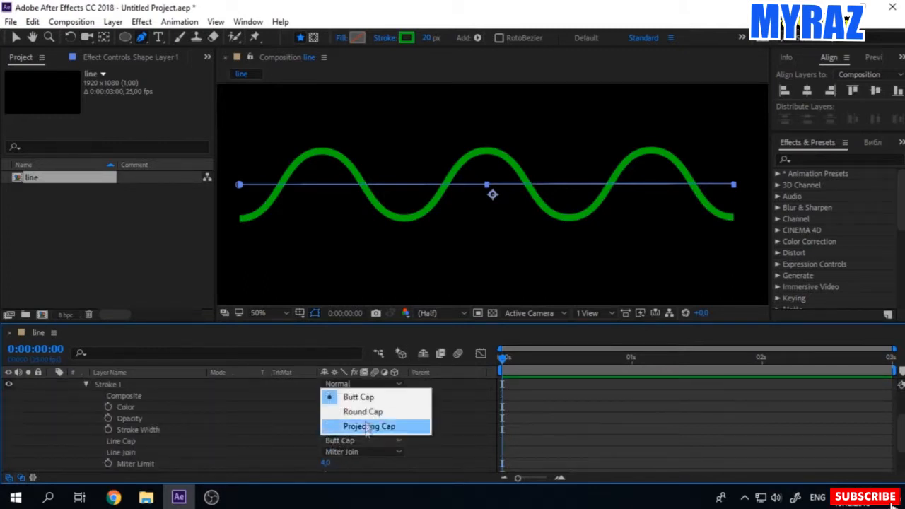
pyautogui.click(363, 412)
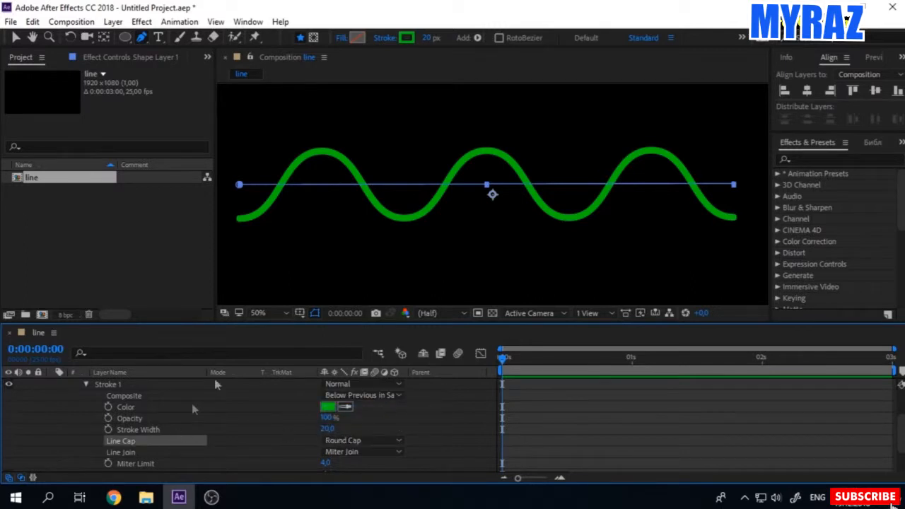
pyautogui.scroll(5, 93, 409)
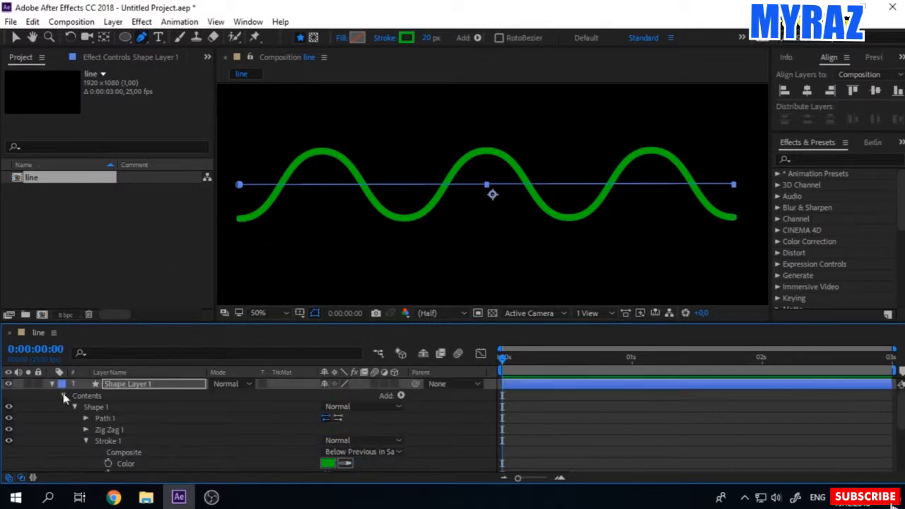
# Step: Add a Trim Paths operator to the wave shape and reveal its properties
pyautogui.click(85, 440)
pyautogui.click(401, 395)
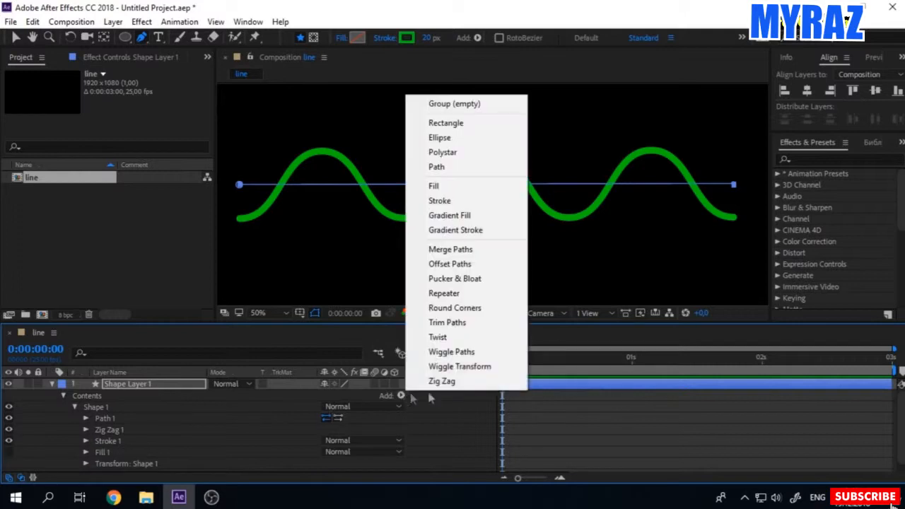
pyautogui.click(448, 323)
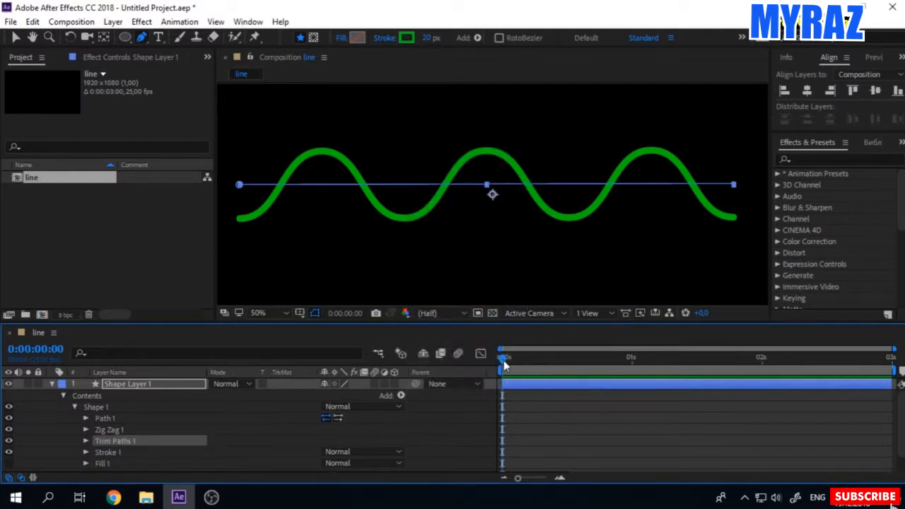
pyautogui.click(86, 440)
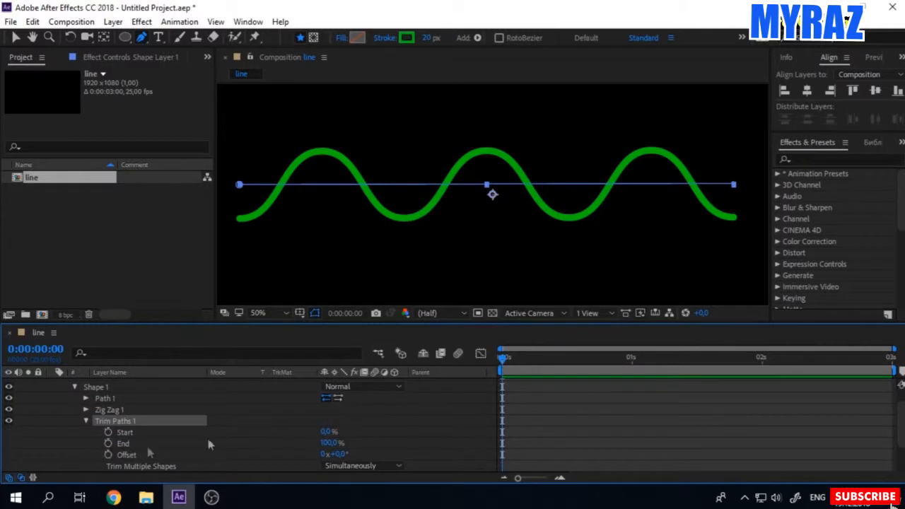
# Step: Keyframe the Trim Paths End from 0% at 0:00:00:00 to 100% at 0:00:02:00
pyautogui.moveTo(330, 443); pyautogui.dragTo(249, 447)
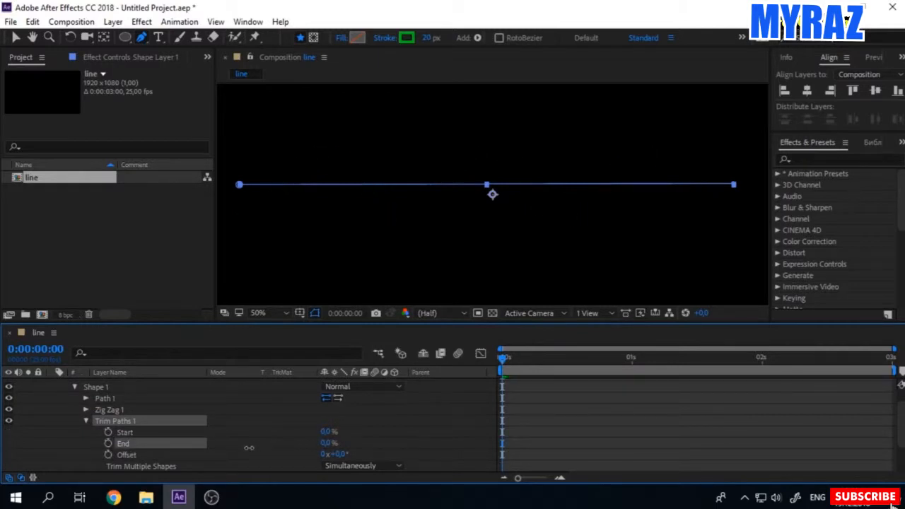
pyautogui.click(107, 446)
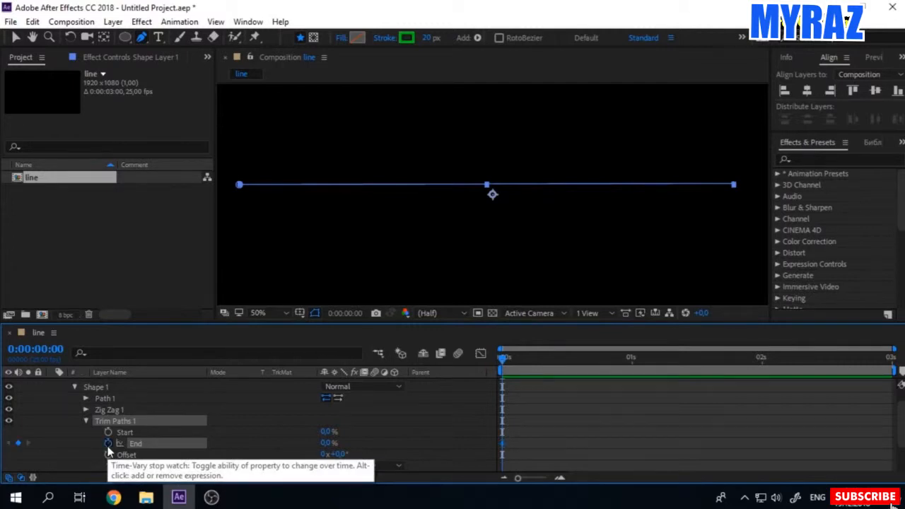
pyautogui.moveTo(636, 362); pyautogui.dragTo(762, 373)
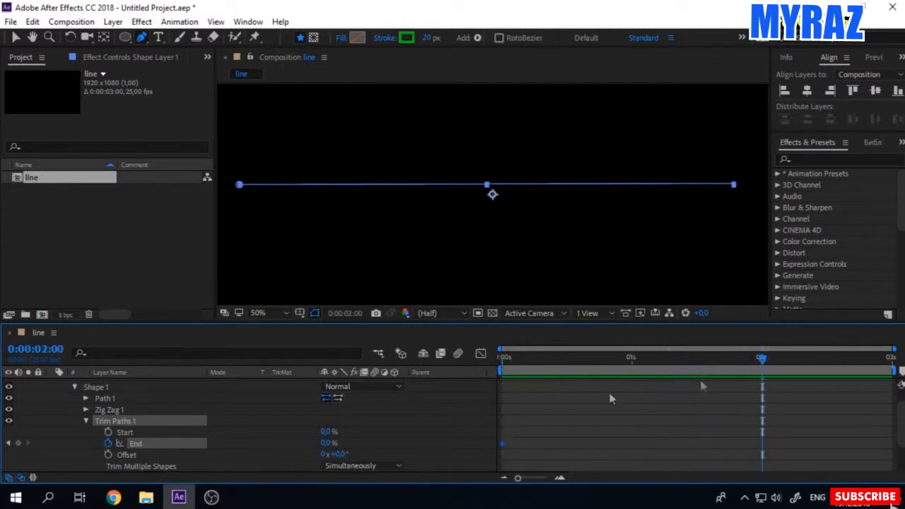
pyautogui.moveTo(328, 443); pyautogui.dragTo(399, 442)
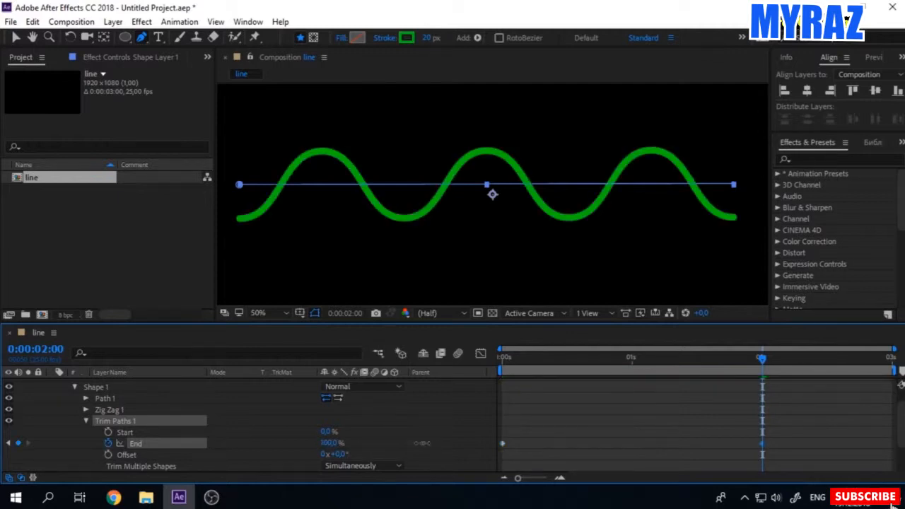
# Step: Keyframe the Trim Paths Start from 0% at 0:00:00:10 to 100% at 0:00:02:10
pyautogui.moveTo(716, 370); pyautogui.dragTo(553, 370)
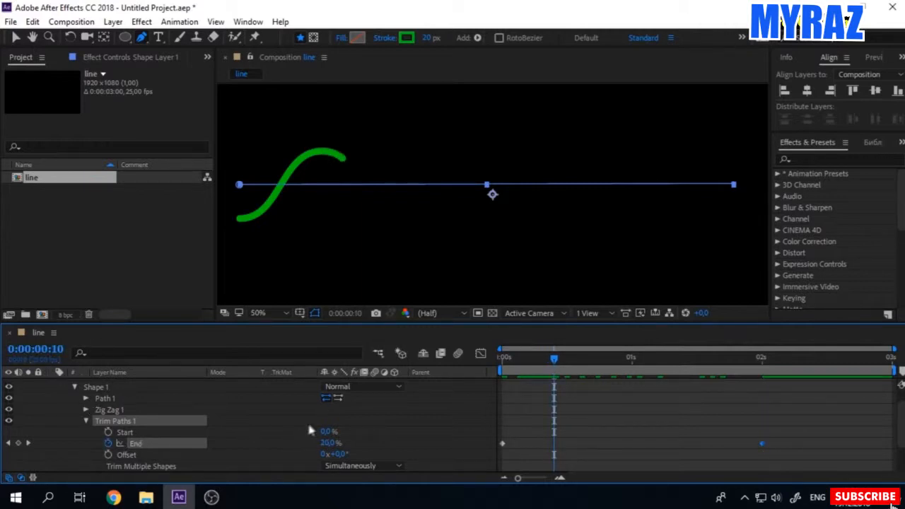
pyautogui.click(108, 433)
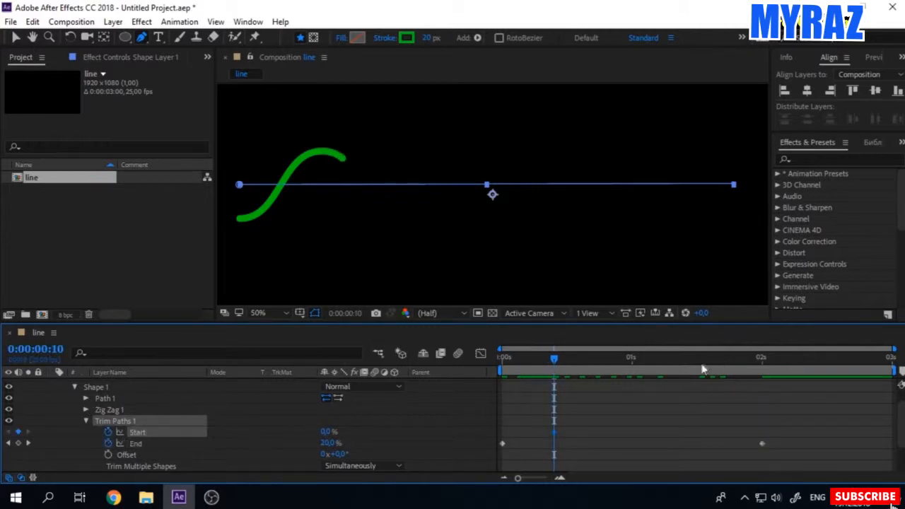
pyautogui.click(762, 359)
pyautogui.moveTo(769, 365); pyautogui.dragTo(816, 366)
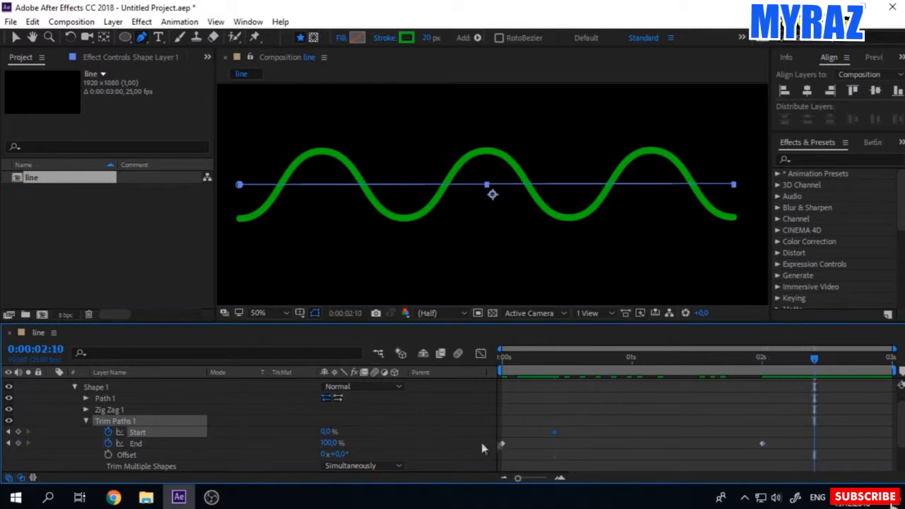
pyautogui.moveTo(326, 431); pyautogui.dragTo(523, 424)
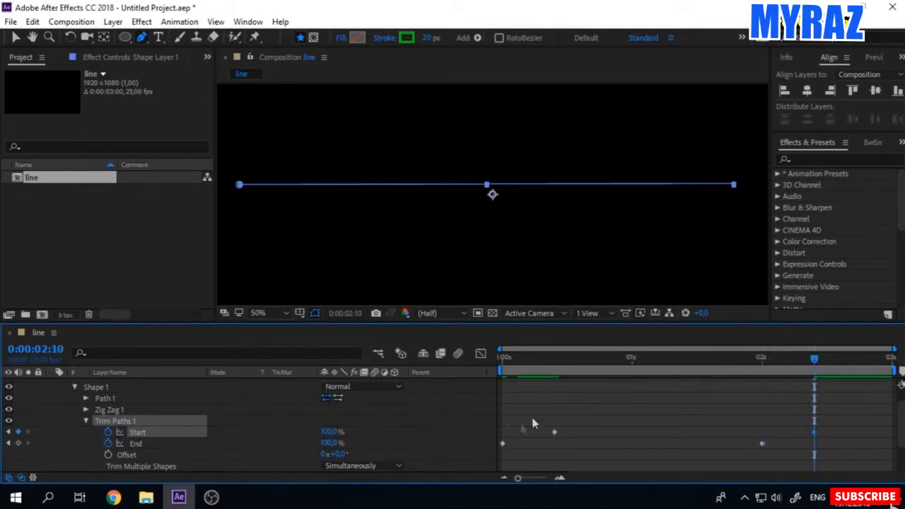
# Step: Apply Easy Ease to all Start and End keyframes and reshape their speed curves to peak early and slow down gradually
pyautogui.moveTo(838, 466); pyautogui.dragTo(417, 405)
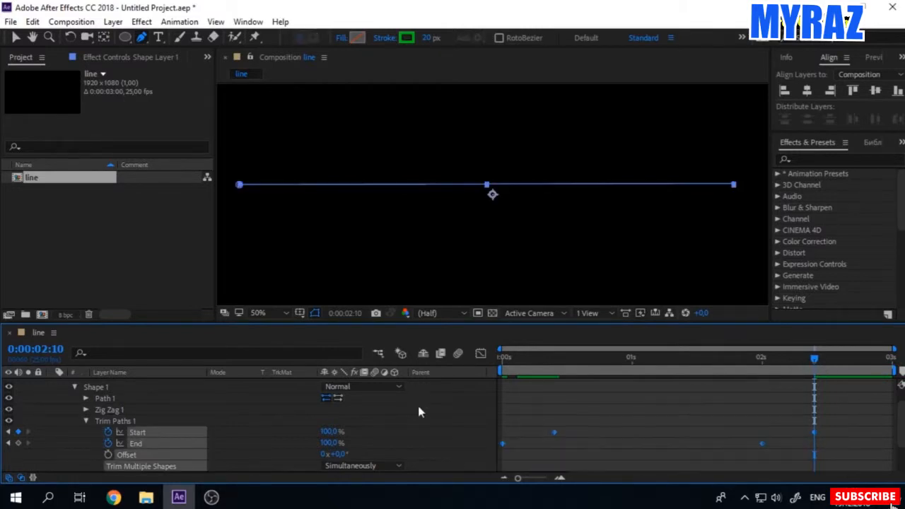
pyautogui.press('F9')
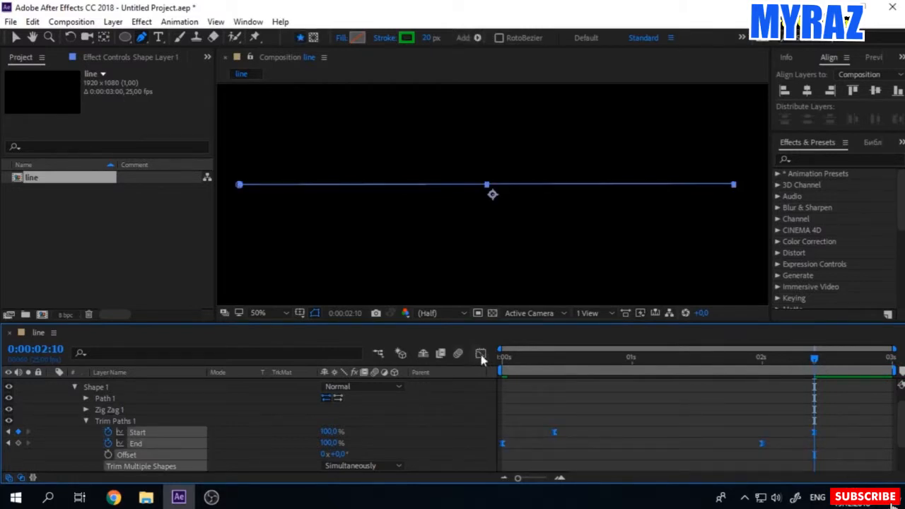
pyautogui.click(480, 355)
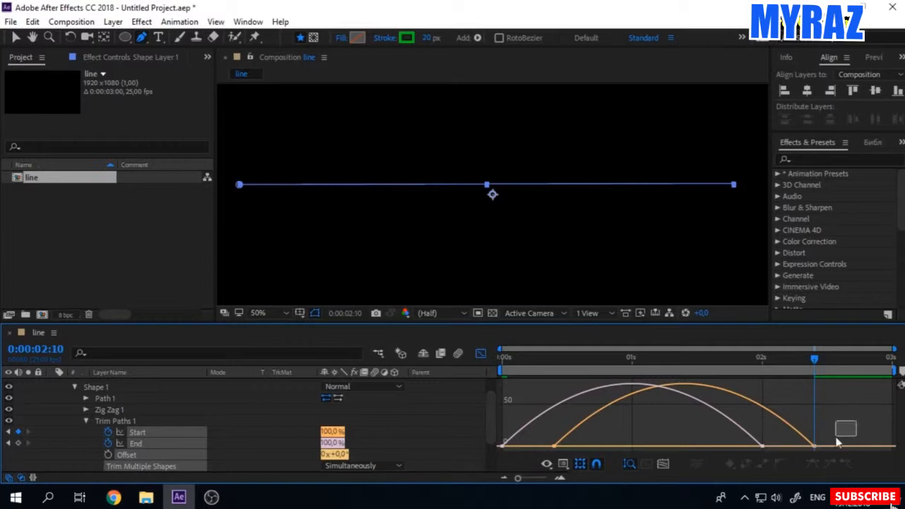
pyautogui.moveTo(827, 379); pyautogui.dragTo(671, 443)
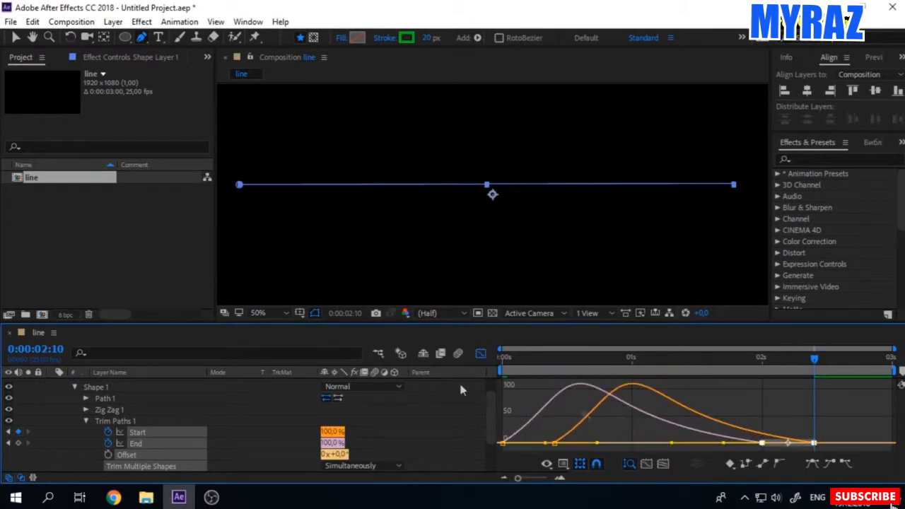
# Step: Switch to the Selection tool and preview the wave line animation
pyautogui.click(15, 36)
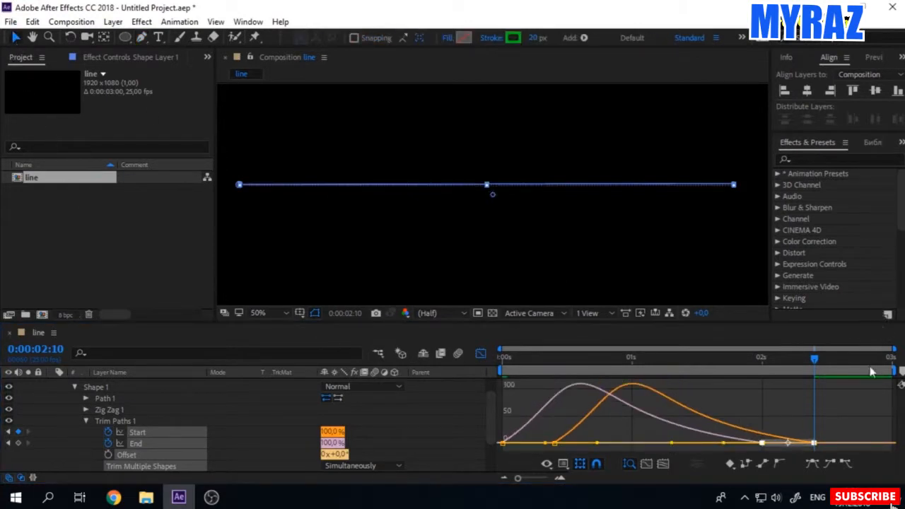
pyautogui.press('space')
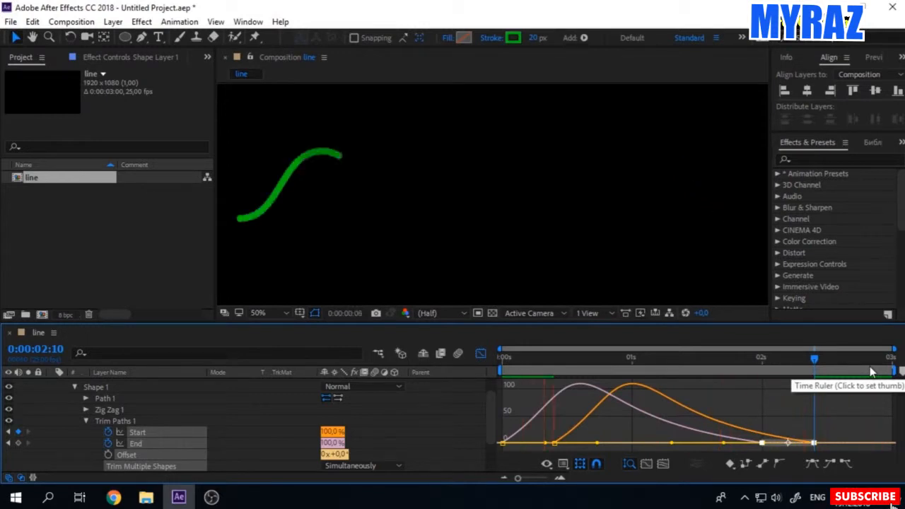
pyautogui.press('space')
pyautogui.scroll(1, 80, 433)
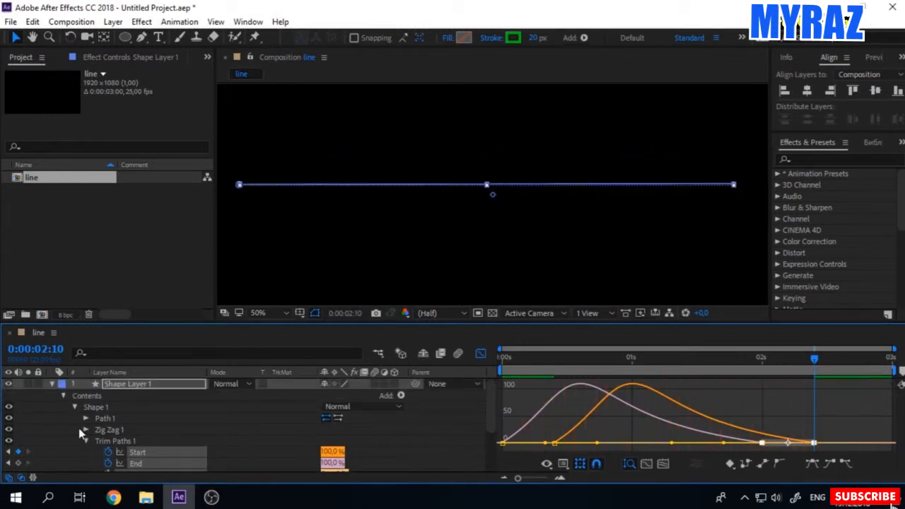
# Step: Collapse the shape layer's properties and create a new 1920 x 1080, 25 fps, three-second composition named "line repeater"
pyautogui.click(51, 384)
pyautogui.click(117, 400)
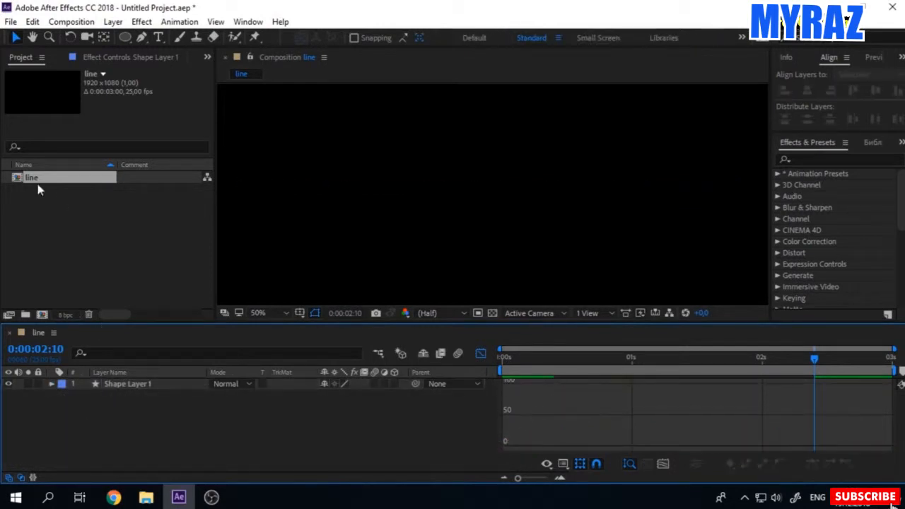
pyautogui.click(34, 236)
pyautogui.click(42, 314)
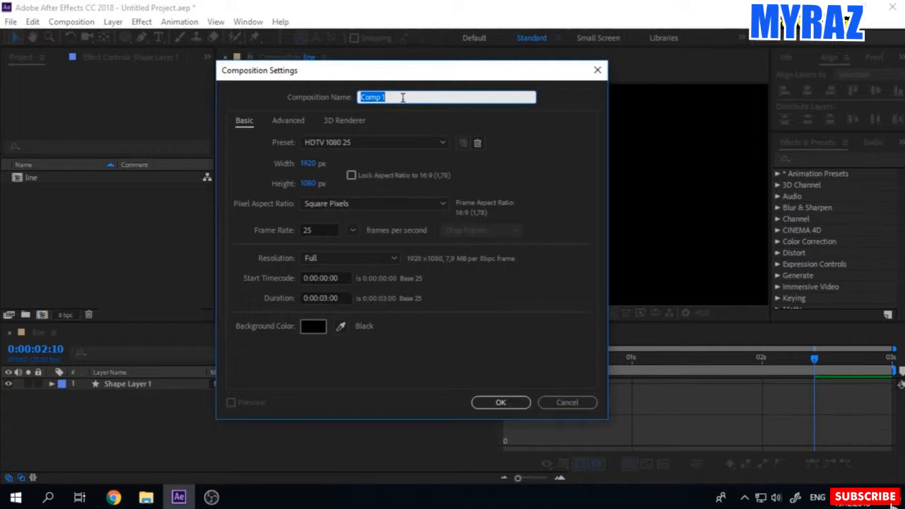
pyautogui.press('BackSpace')
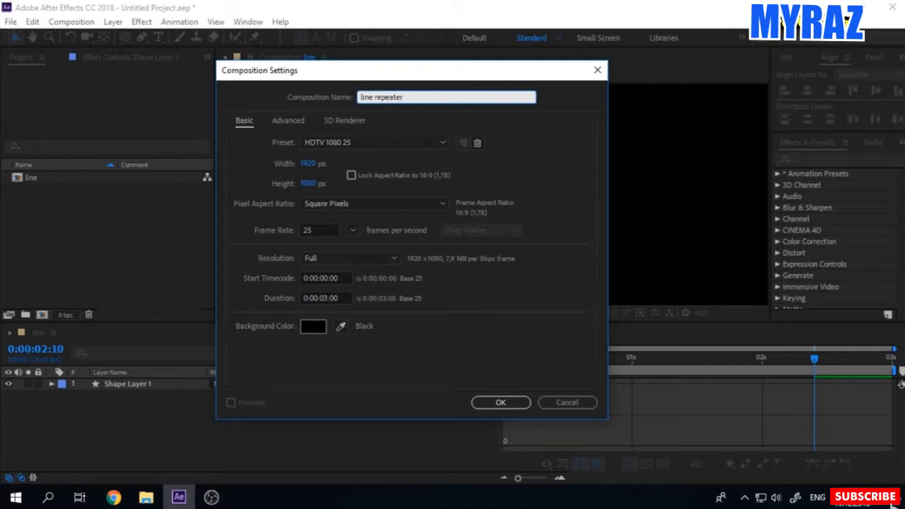
pyautogui.click(512, 403)
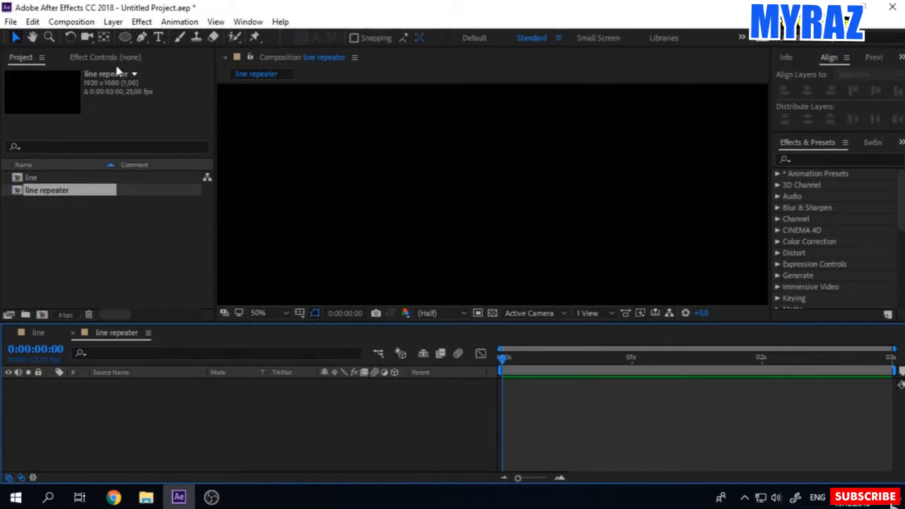
# Step: Draw a short vertical line with the Pen tool just above the composition's center and straighten it by adjusting its lower point
pyautogui.click(142, 37)
pyautogui.scroll(-2, 476, 178)
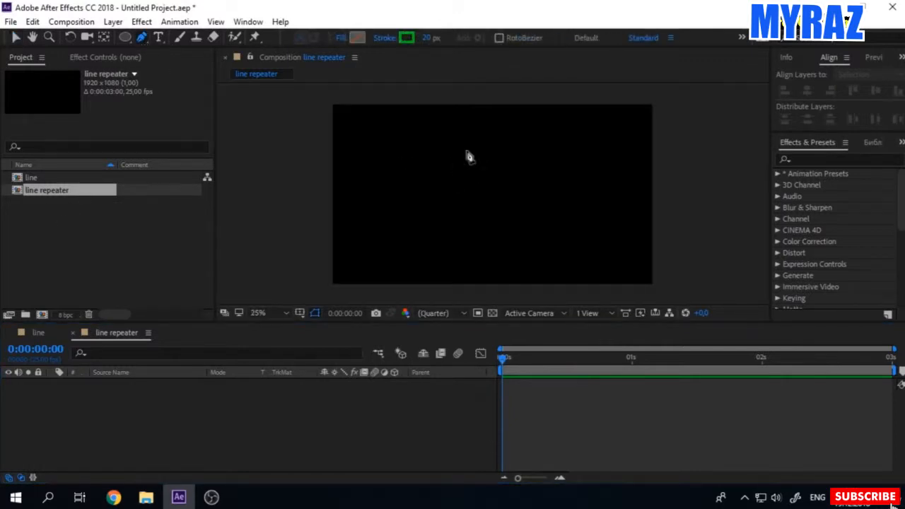
pyautogui.click(481, 140)
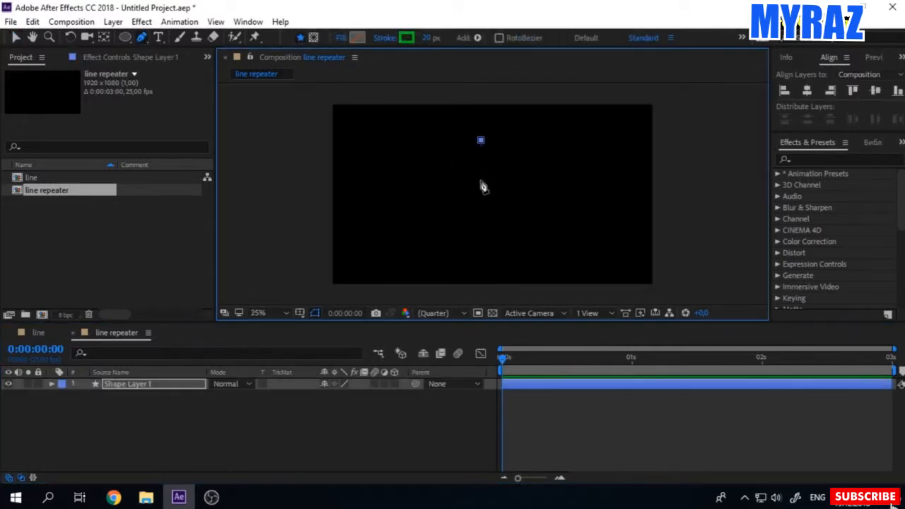
pyautogui.click(481, 182)
pyautogui.scroll(2, 497, 188)
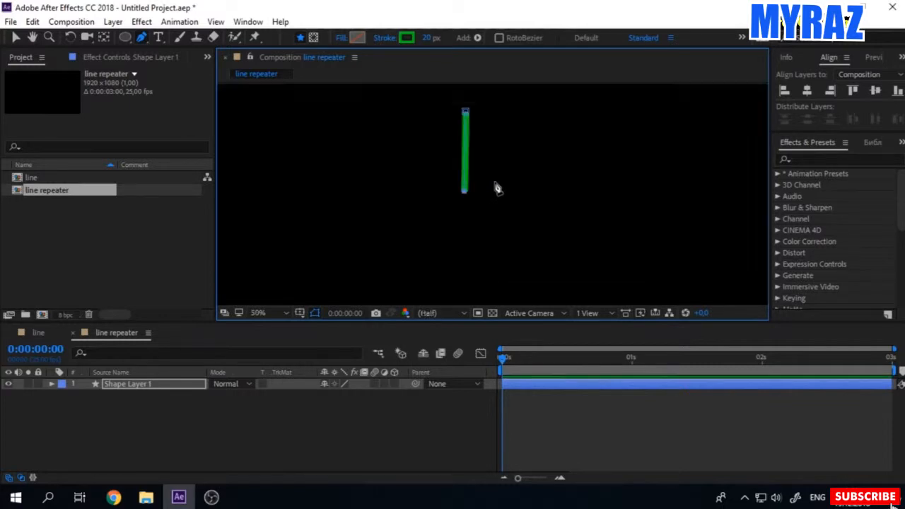
pyautogui.moveTo(464, 191); pyautogui.dragTo(466, 190)
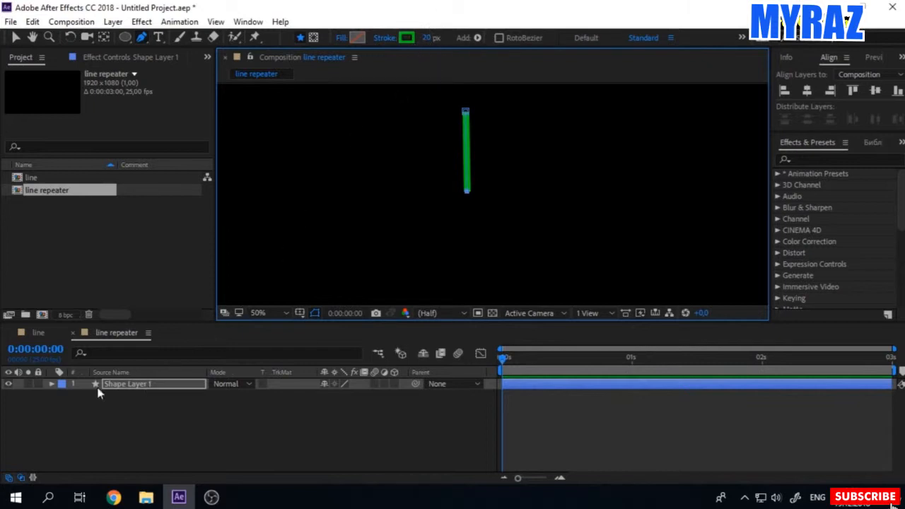
# Step: Add a Repeater to the vertical line's shape layer and set its Copies to 9
pyautogui.click(51, 384)
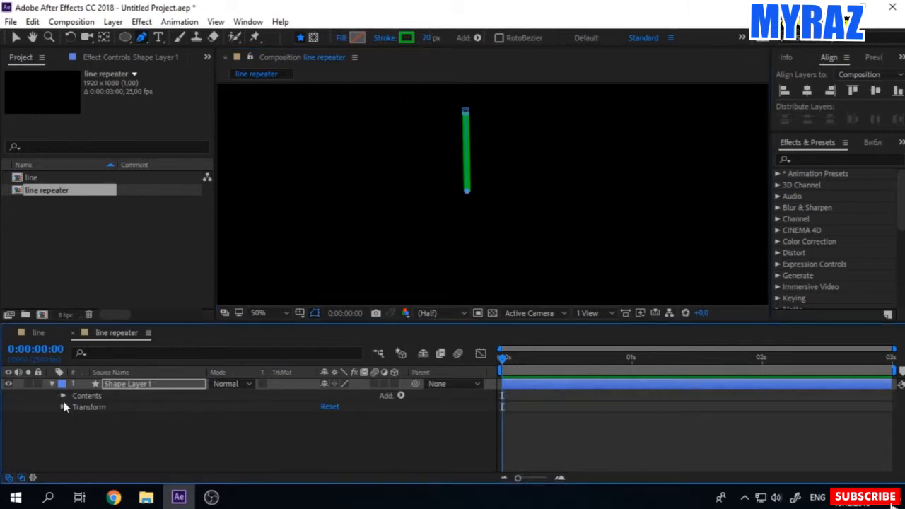
pyautogui.click(401, 395)
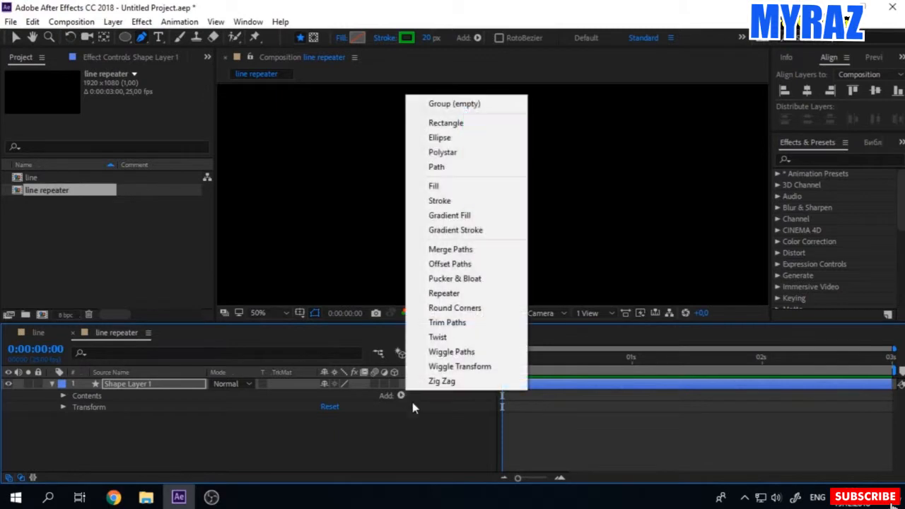
pyautogui.click(444, 292)
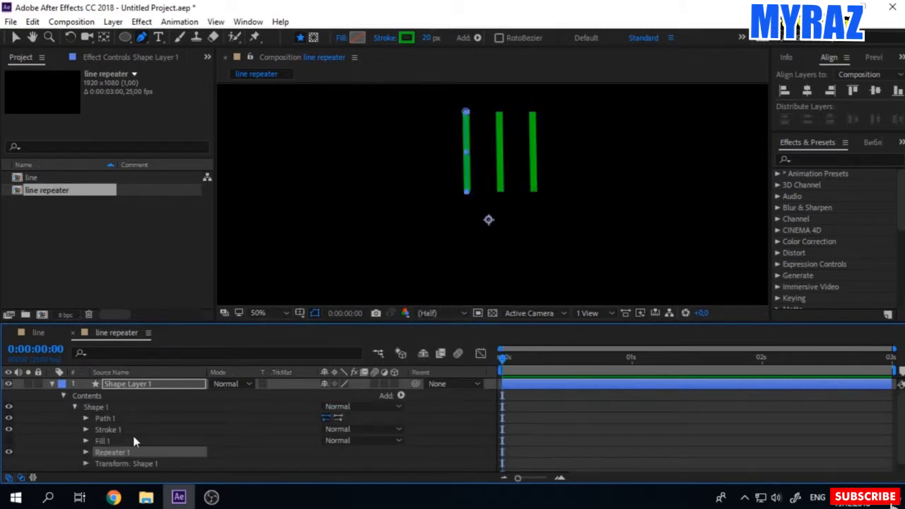
pyautogui.click(85, 451)
pyautogui.click(327, 432)
pyautogui.write('9')
pyautogui.click(362, 439)
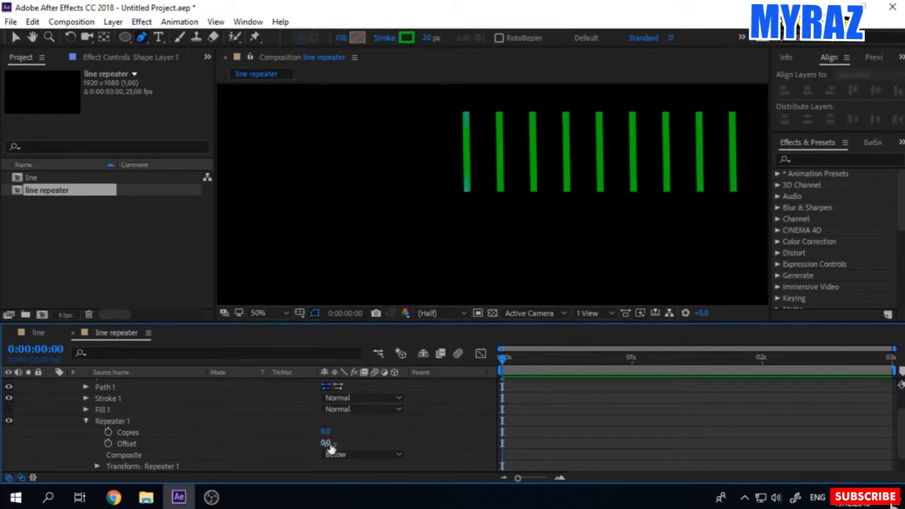
# Step: In the Repeater's transform, set Position to 0, 0 and Rotation to 40° to fan the copies into a circle
pyautogui.scroll(-1, 114, 447)
pyautogui.click(97, 444)
pyautogui.scroll(-3, 352, 440)
pyautogui.scroll(3, 346, 430)
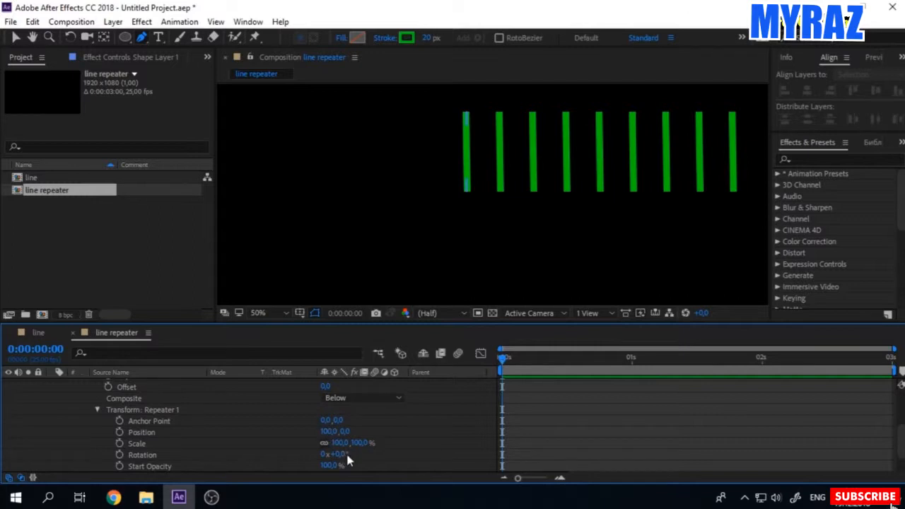
pyautogui.click(329, 431)
pyautogui.write('0')
pyautogui.press('Return')
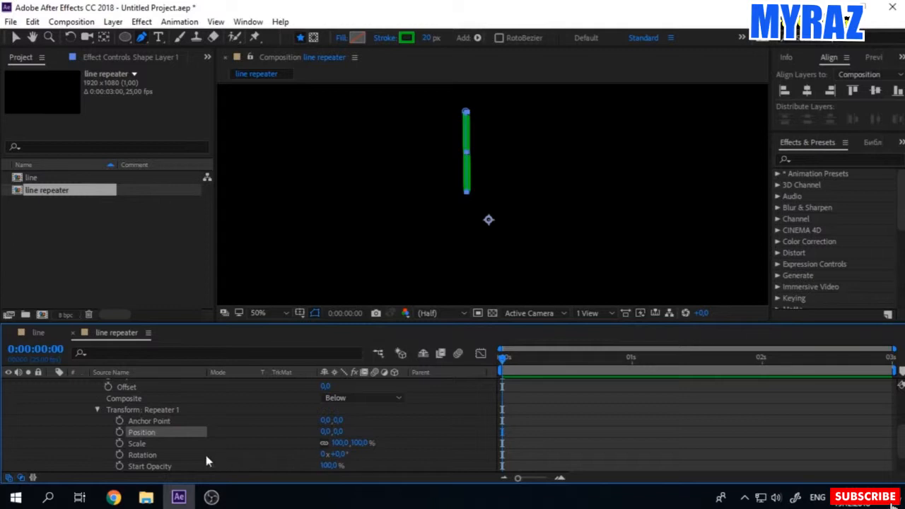
pyautogui.moveTo(333, 454); pyautogui.dragTo(364, 455)
pyautogui.click(343, 455)
pyautogui.write('40')
pyautogui.press('Return')
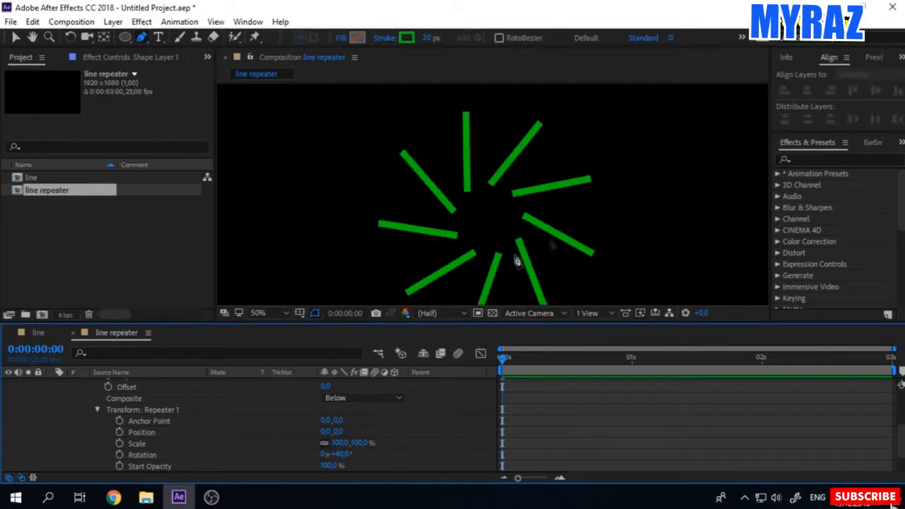
# Step: Adjust the Repeater's Anchor Point to -61, -21 to tighten and even out the ring of lines
pyautogui.scroll(4, 181, 426)
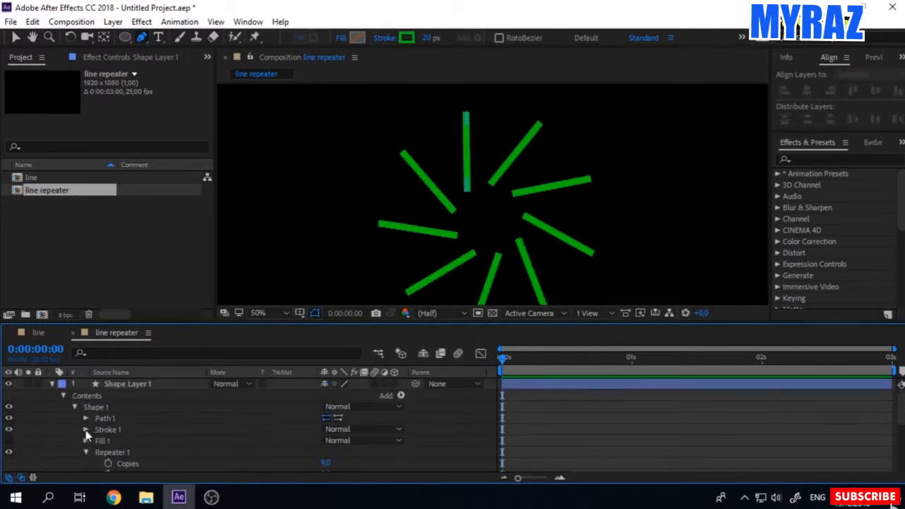
pyautogui.click(86, 419)
pyautogui.click(86, 418)
pyautogui.scroll(-4, 282, 439)
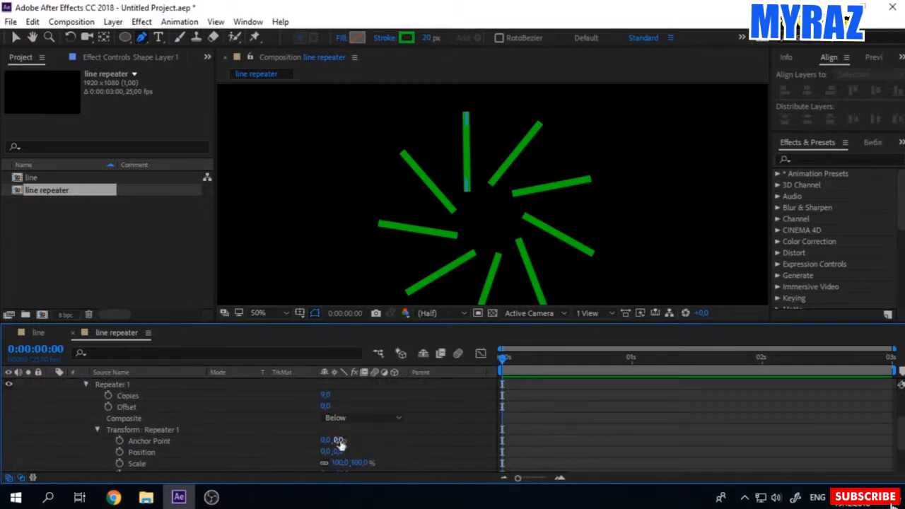
pyautogui.moveTo(338, 439); pyautogui.dragTo(549, 205)
pyautogui.scroll(-2, 550, 205)
pyautogui.moveTo(325, 440); pyautogui.dragTo(288, 441)
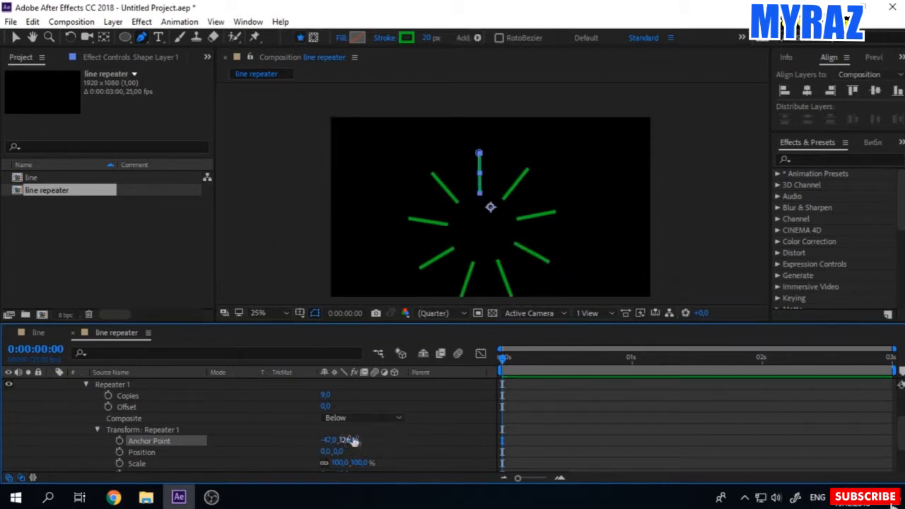
pyautogui.moveTo(349, 440); pyautogui.dragTo(245, 441)
pyautogui.scroll(2, 521, 196)
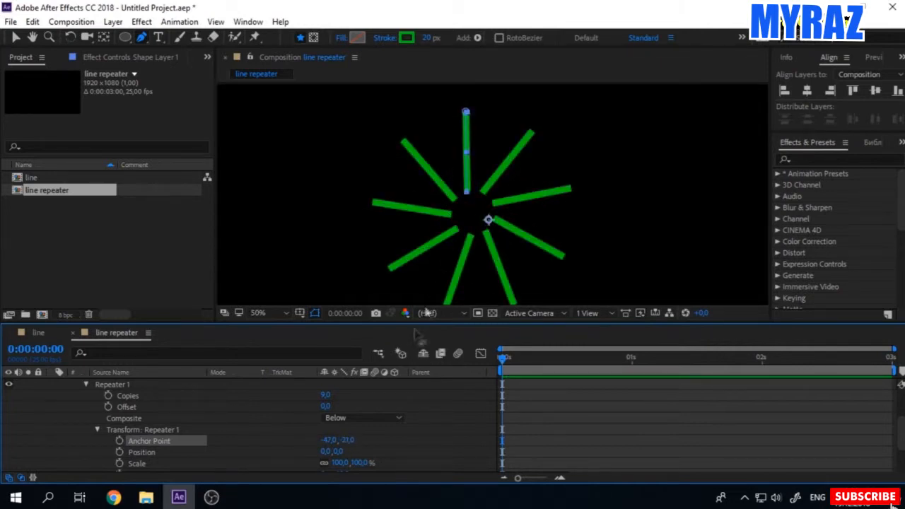
pyautogui.moveTo(331, 440)
pyautogui.mouseDown()
pyautogui.moveTo(311, 440)
pyautogui.moveTo(321, 442)
pyautogui.mouseUp()
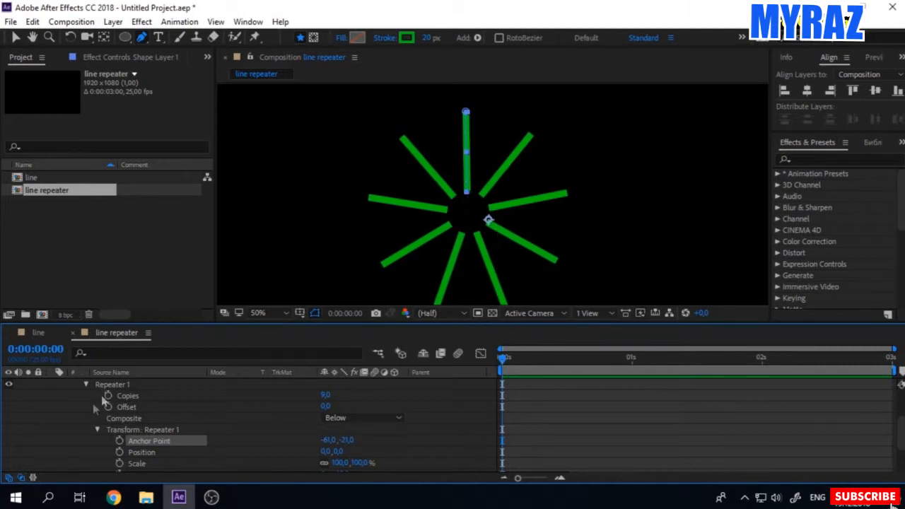
# Step: Collapse the Repeater and add Trim Paths inside the line's shape group, directly below its path
pyautogui.scroll(1, 91, 403)
pyautogui.scroll(1, 88, 408)
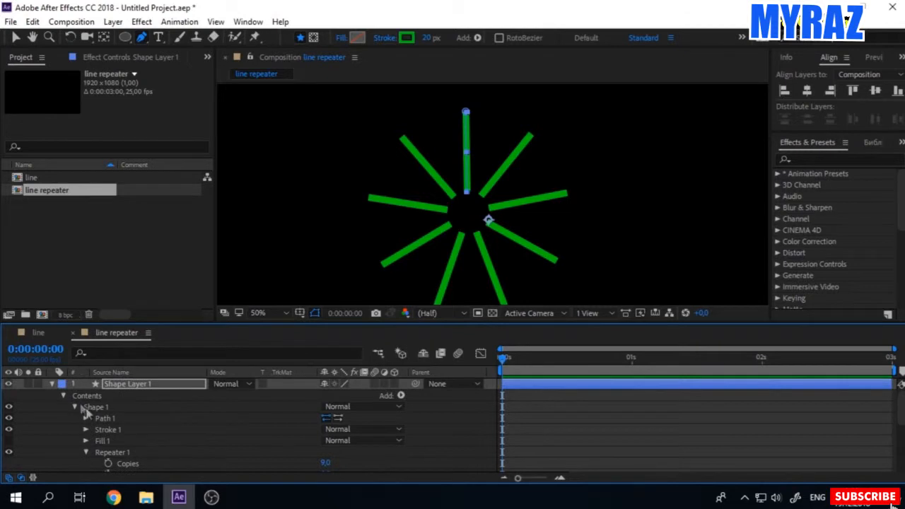
pyautogui.click(84, 451)
pyautogui.click(118, 429)
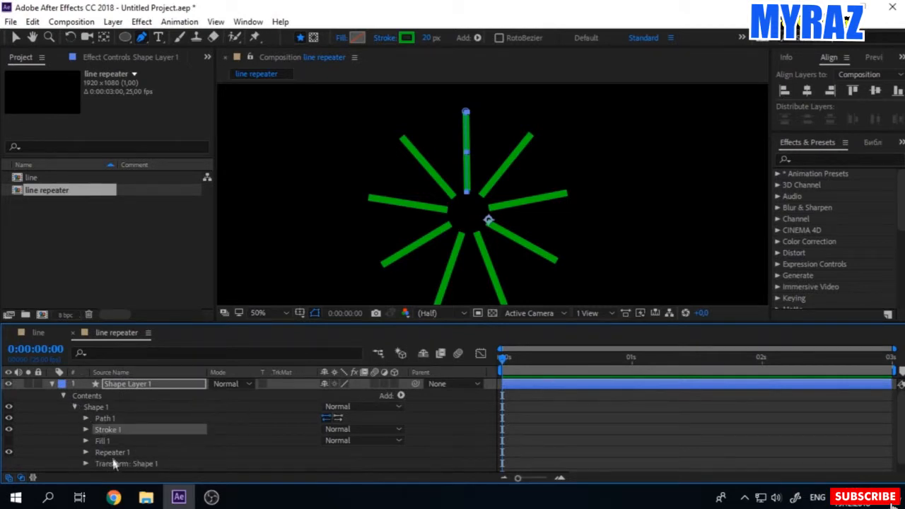
pyautogui.click(400, 395)
pyautogui.click(451, 320)
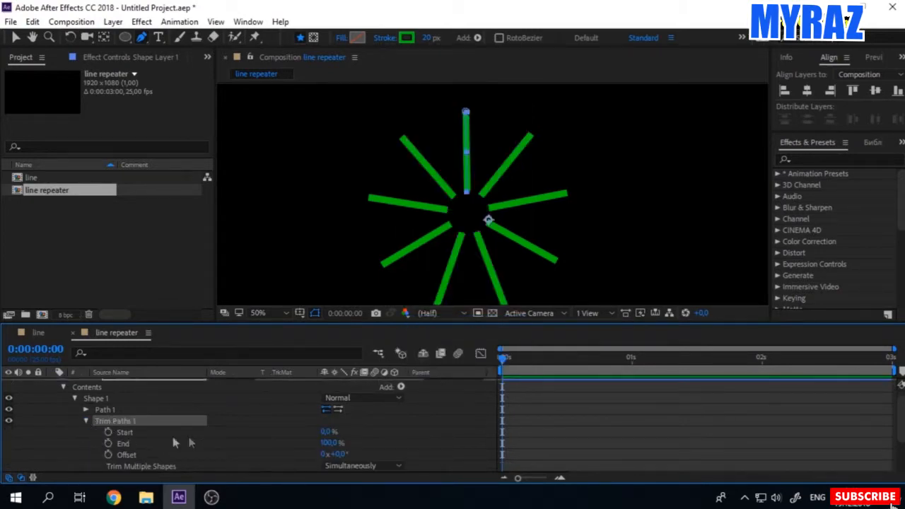
# Step: Set both the Start and End of the Trim Paths to 100%
pyautogui.moveTo(334, 444); pyautogui.dragTo(267, 452)
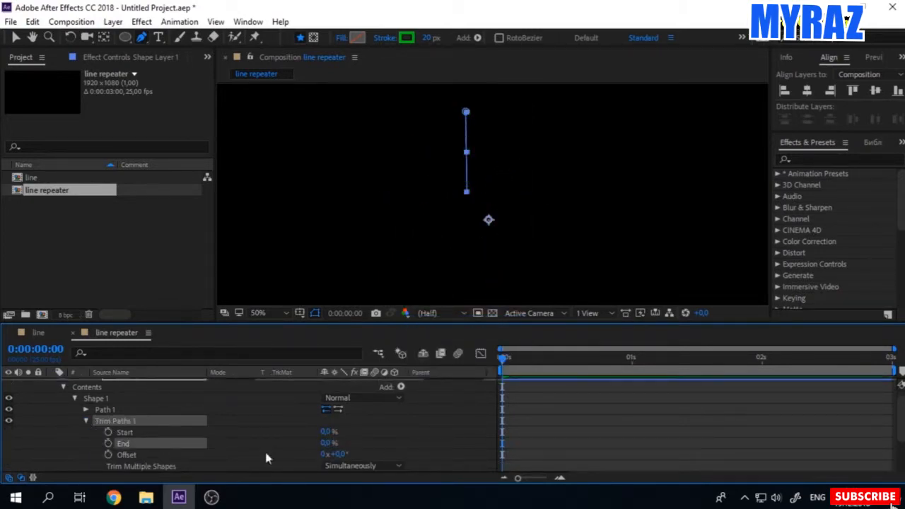
pyautogui.moveTo(327, 431); pyautogui.dragTo(386, 442)
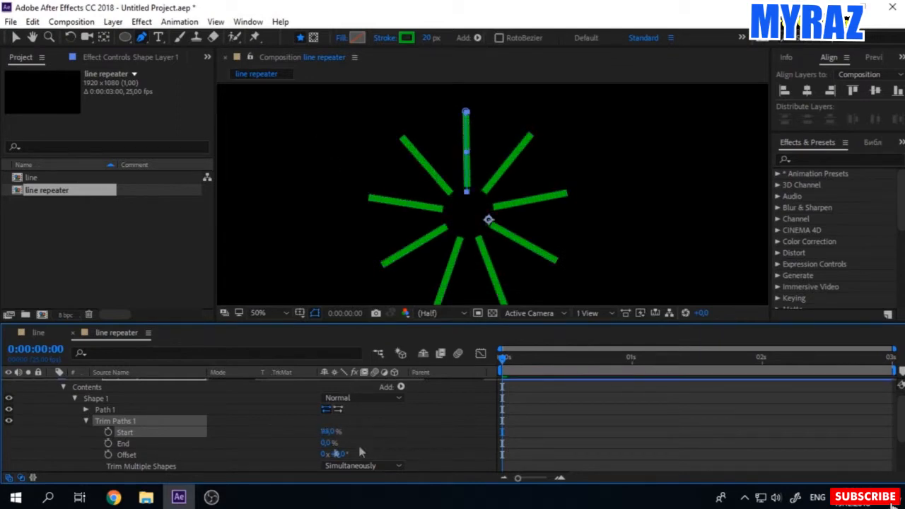
pyautogui.moveTo(327, 432); pyautogui.dragTo(344, 452)
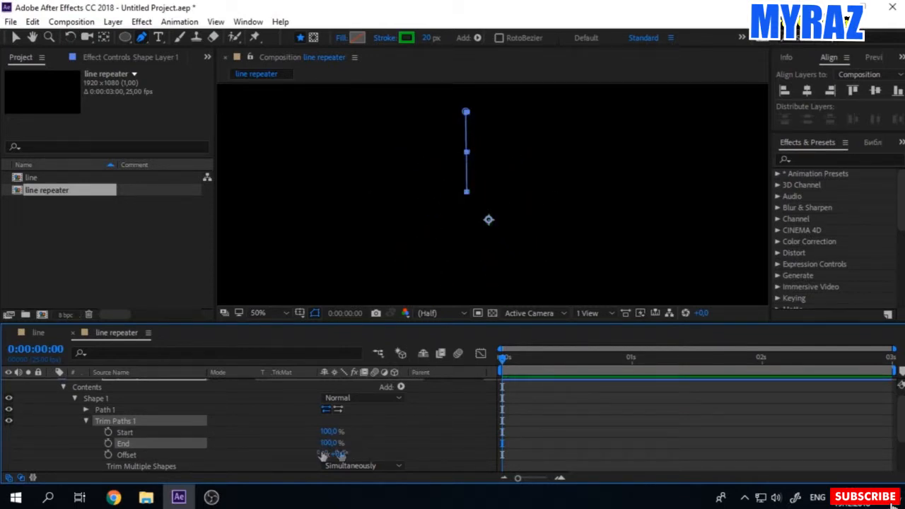
# Step: Keyframe the Trim Paths End from 100% at 0:00:00:00 to 0% at 0:00:01:10
pyautogui.click(113, 447)
pyautogui.moveTo(622, 362); pyautogui.dragTo(684, 368)
pyautogui.moveTo(327, 443); pyautogui.dragTo(236, 453)
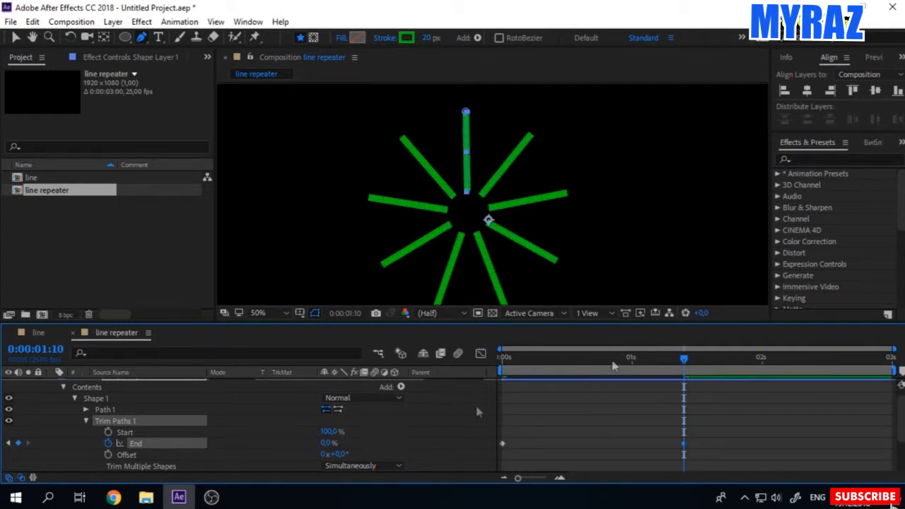
# Step: Keyframe the Trim Paths Start from 100% at 0:00:00:10 to 0% at 0:00:01:20
pyautogui.moveTo(513, 361); pyautogui.dragTo(555, 376)
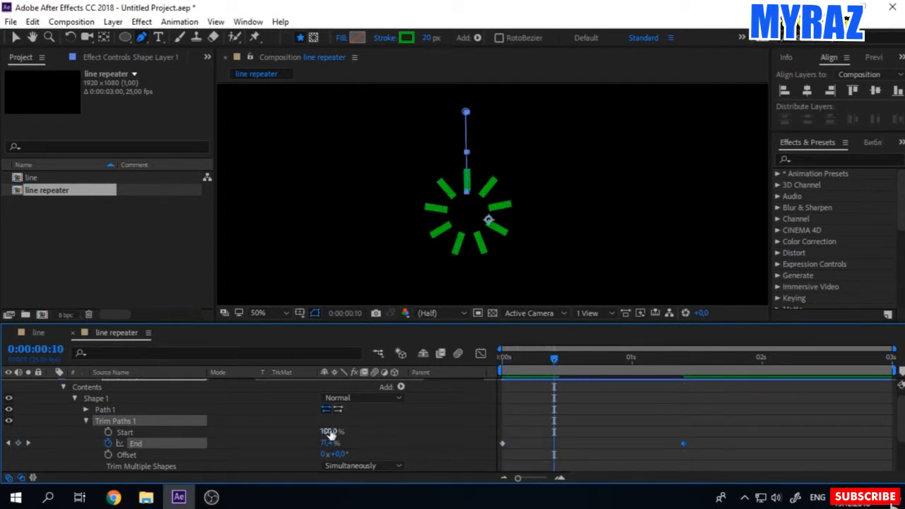
pyautogui.click(107, 432)
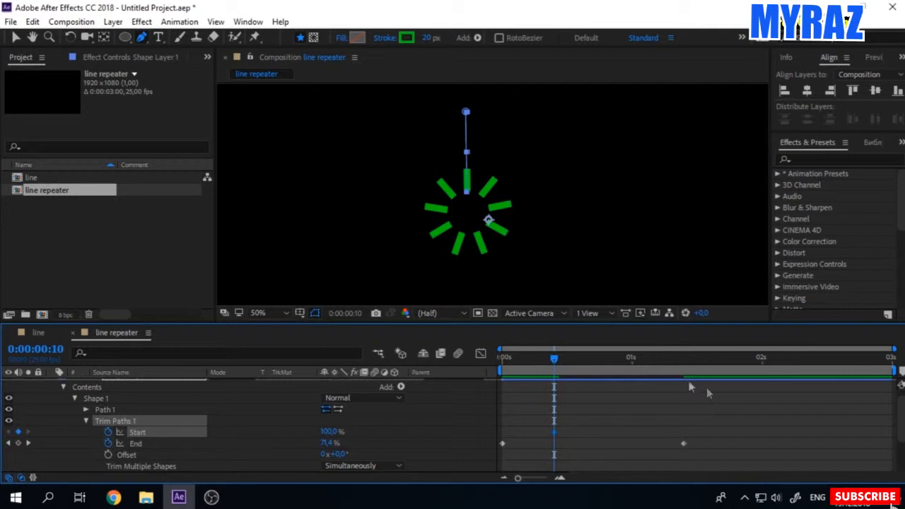
pyautogui.click(684, 357)
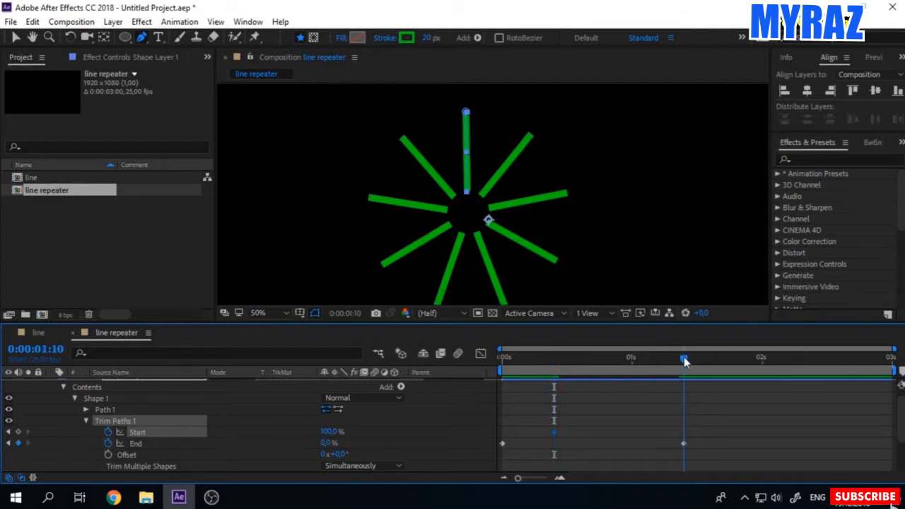
pyautogui.click(56, 350)
pyautogui.moveTo(61, 349); pyautogui.dragTo(53, 350)
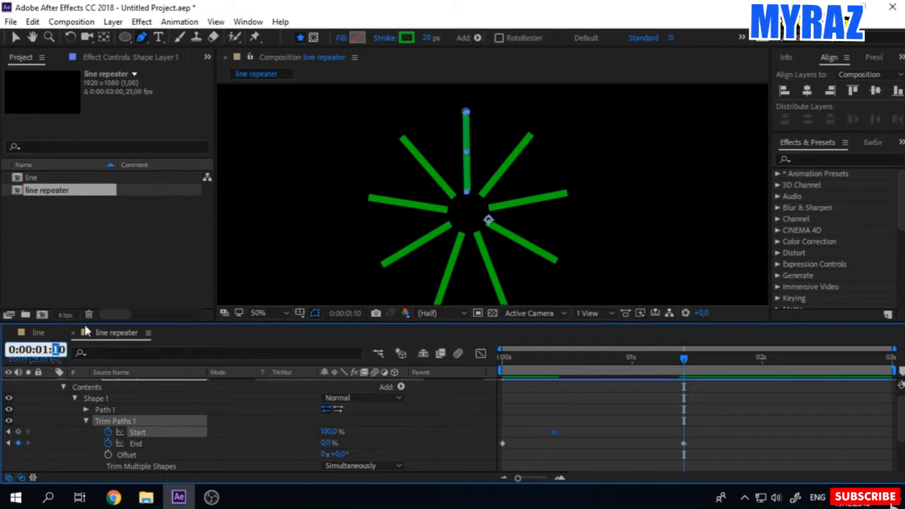
pyautogui.write('2')
pyautogui.press('Return')
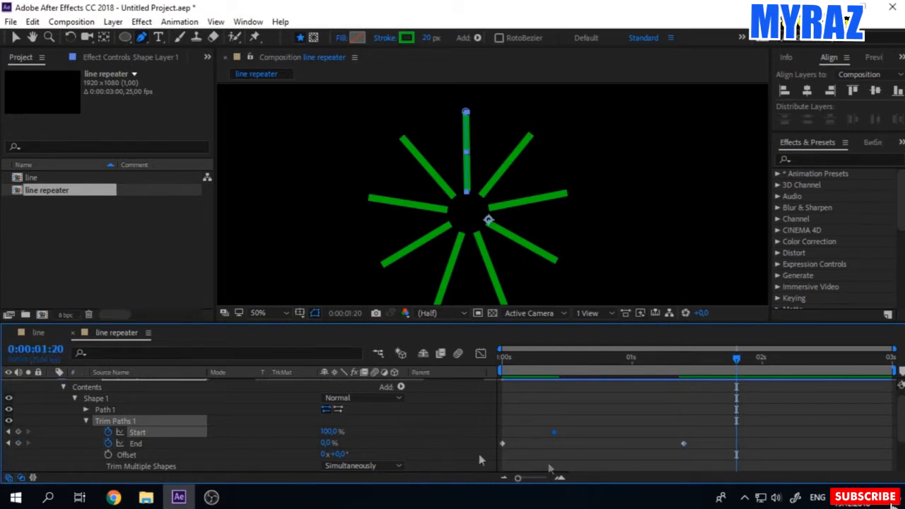
pyautogui.moveTo(330, 435); pyautogui.dragTo(239, 442)
# Step: Apply Easy Ease to all Trim Paths keyframes, reshape their speed curves for an early peak and gradual slowdown, and preview the burst
pyautogui.moveTo(784, 469); pyautogui.dragTo(465, 396)
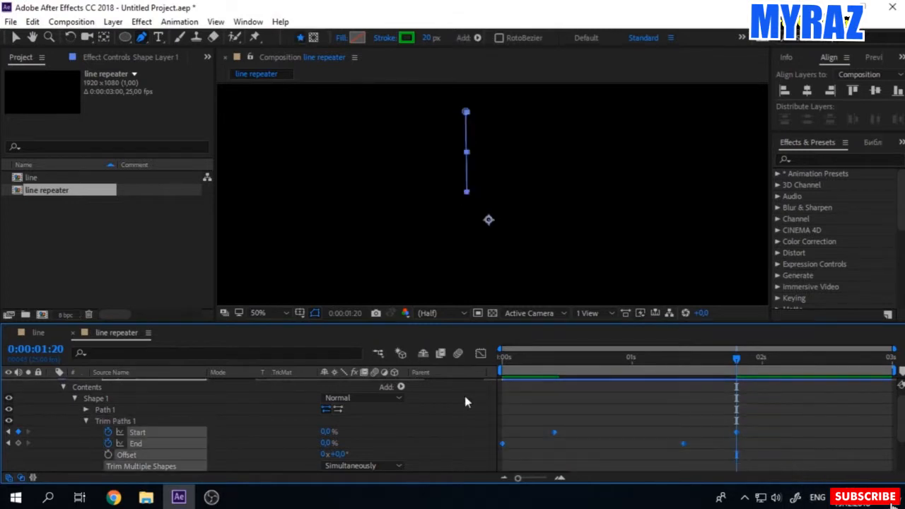
pyautogui.click(481, 353)
pyautogui.moveTo(763, 405); pyautogui.dragTo(627, 393)
pyautogui.press('space')
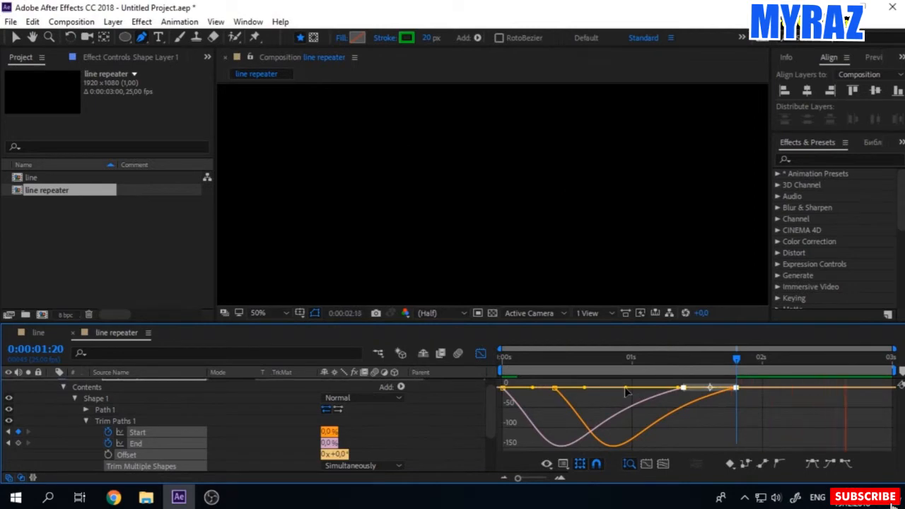
pyautogui.press('space')
pyautogui.moveTo(625, 388); pyautogui.dragTo(605, 388)
pyautogui.press('space')
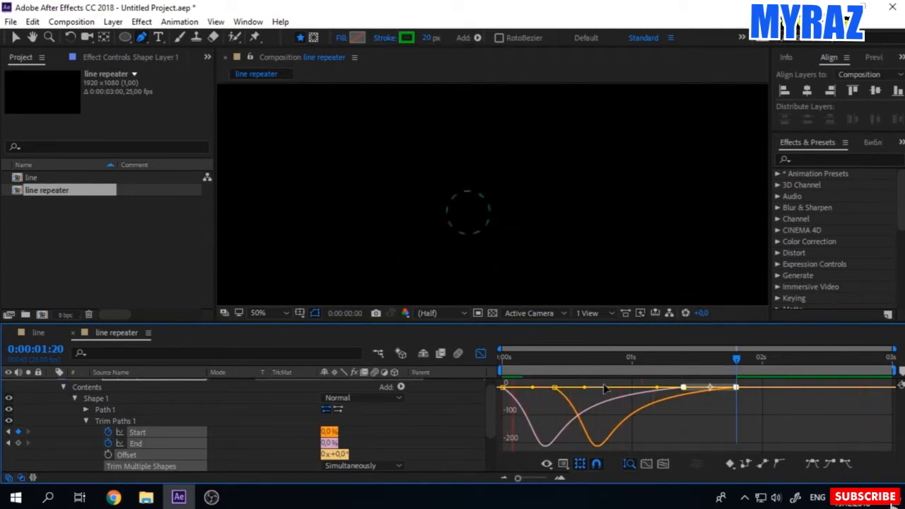
# Step: With the burst shown at 0:00:00:18, set the Line Cap of Stroke 1 to Round Cap and preview the animation
pyautogui.press('space')
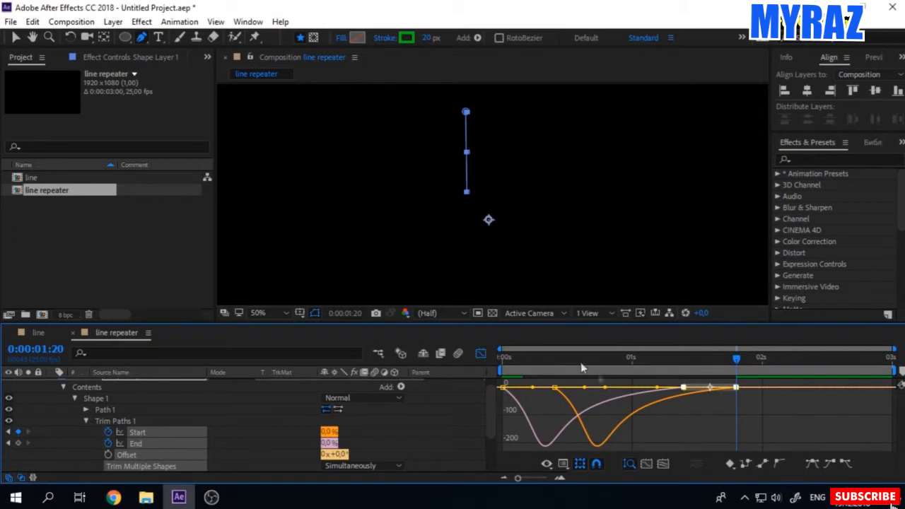
pyautogui.click(596, 358)
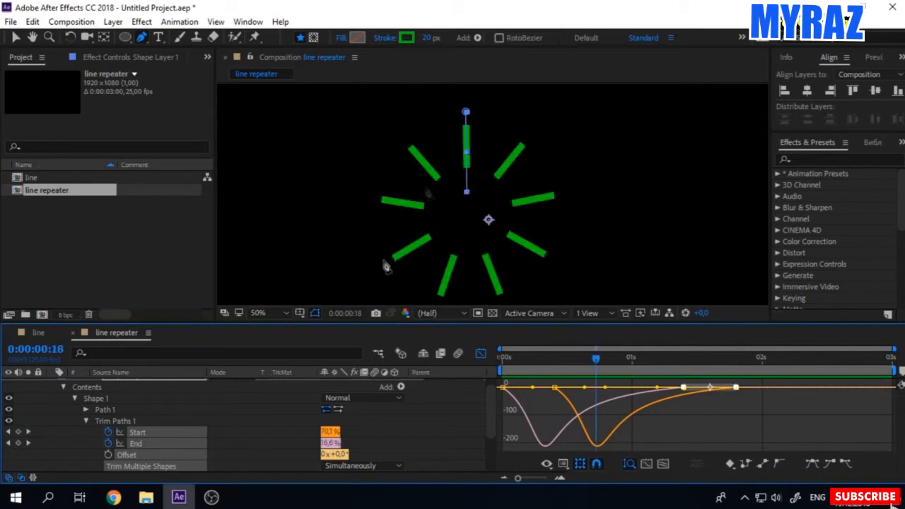
pyautogui.click(75, 399)
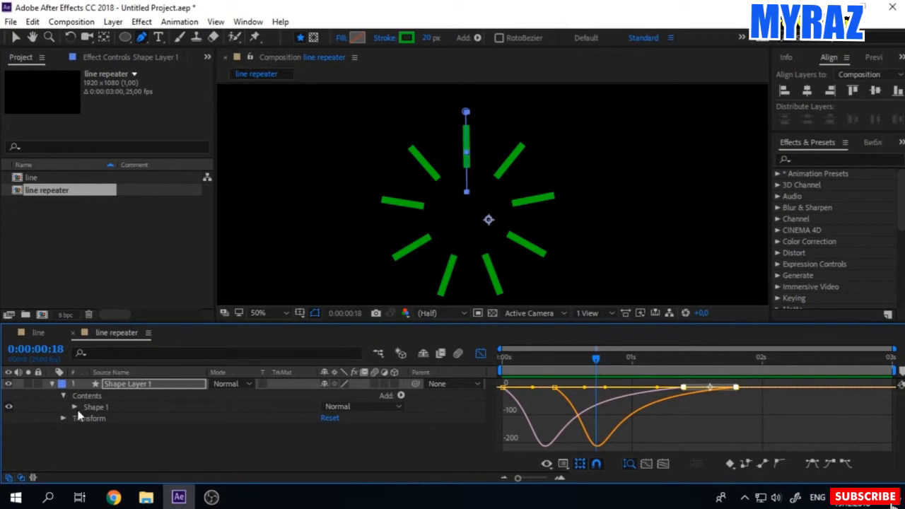
pyautogui.click(74, 408)
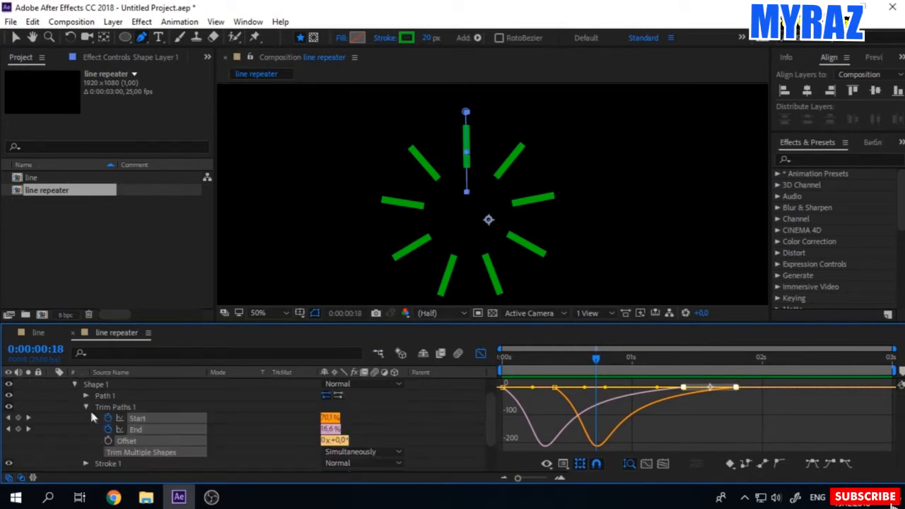
pyautogui.click(86, 407)
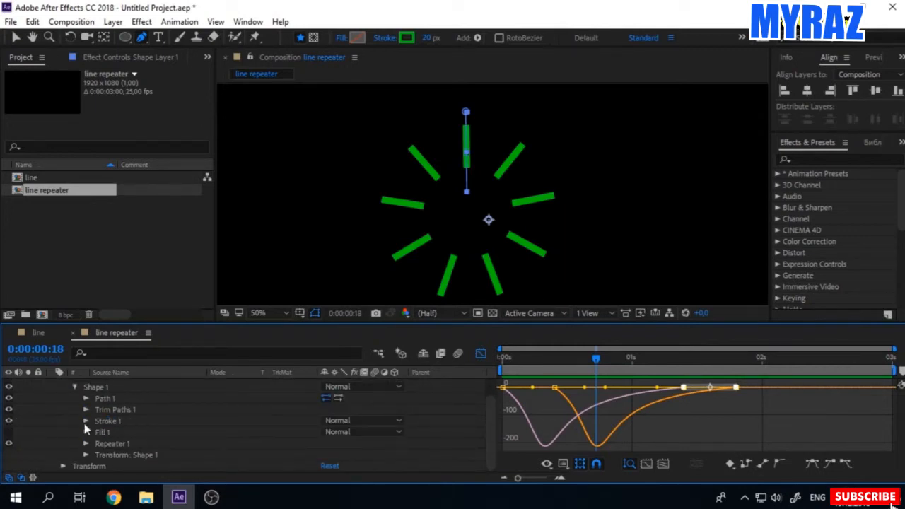
pyautogui.click(85, 421)
pyautogui.click(339, 441)
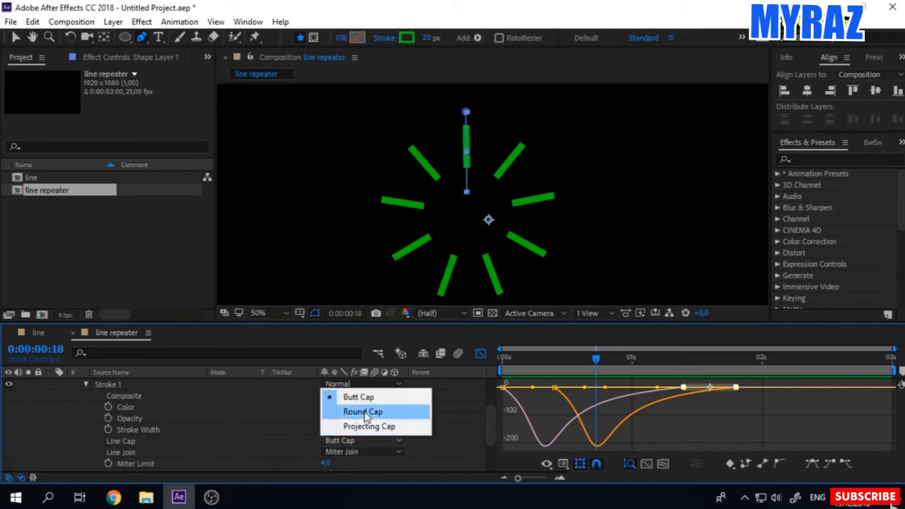
pyautogui.click(364, 412)
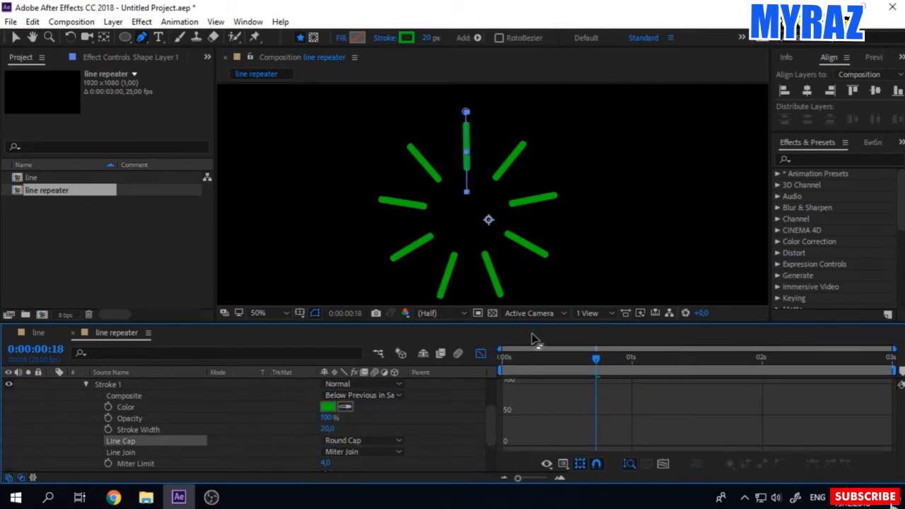
pyautogui.press('space')
pyautogui.press('space')
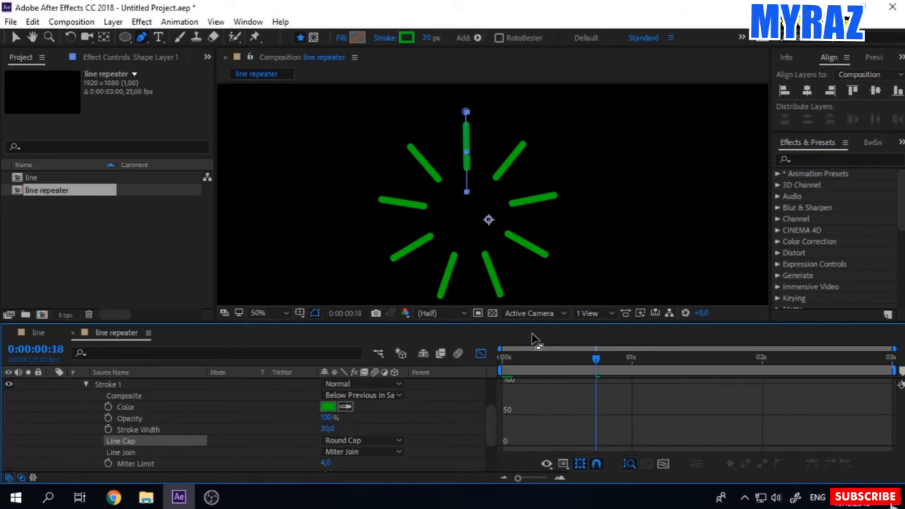